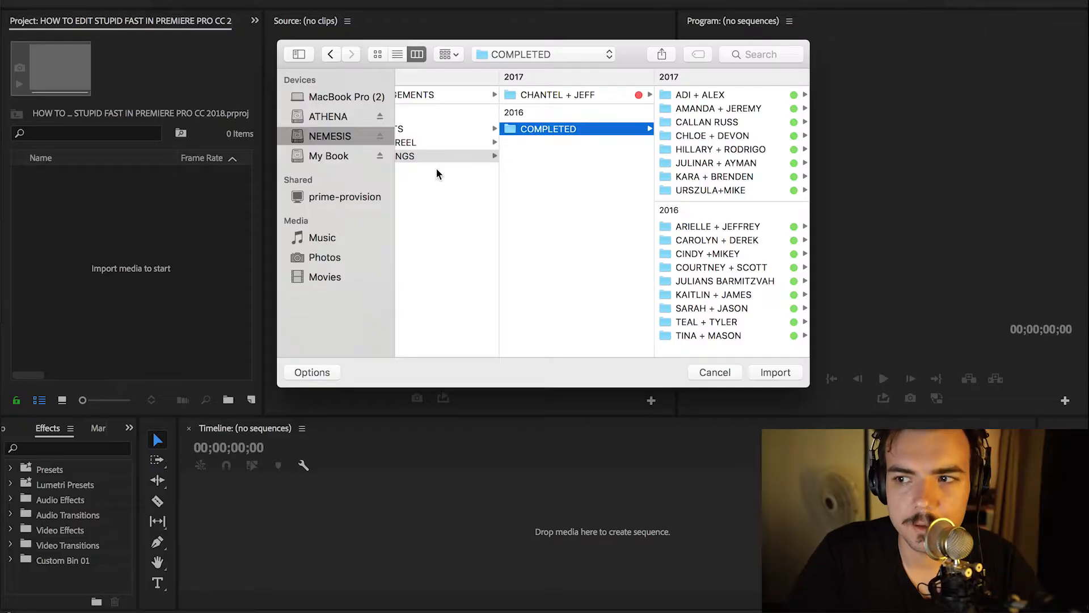
# Step: Look through the first completed 2017 wedding folder, its AUDIO and FOOTAGE subfolders and the H1 recordings
pyautogui.press('Right')
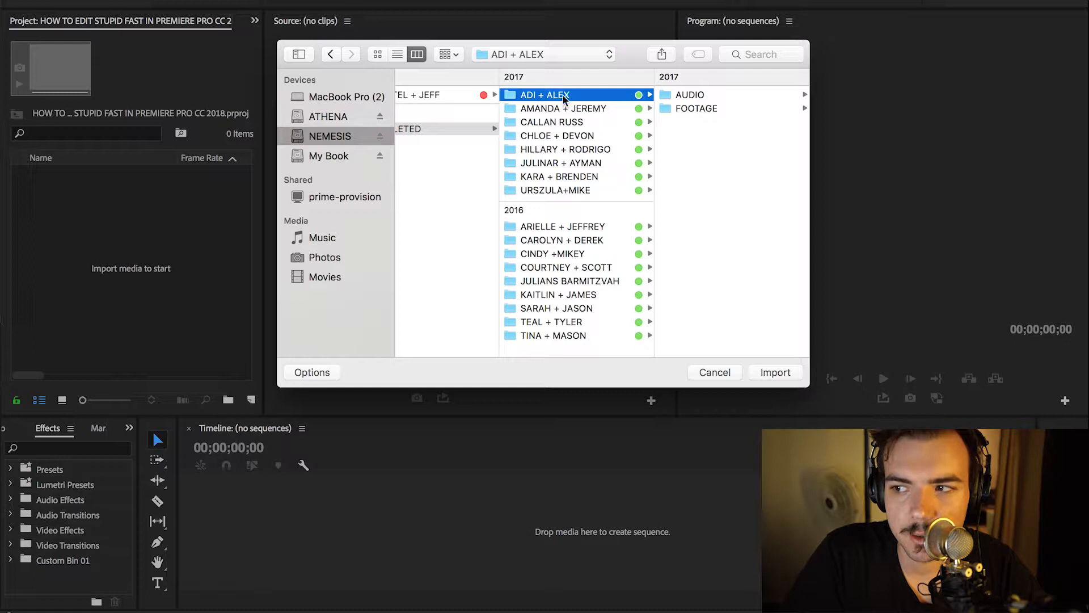
pyautogui.click(688, 97)
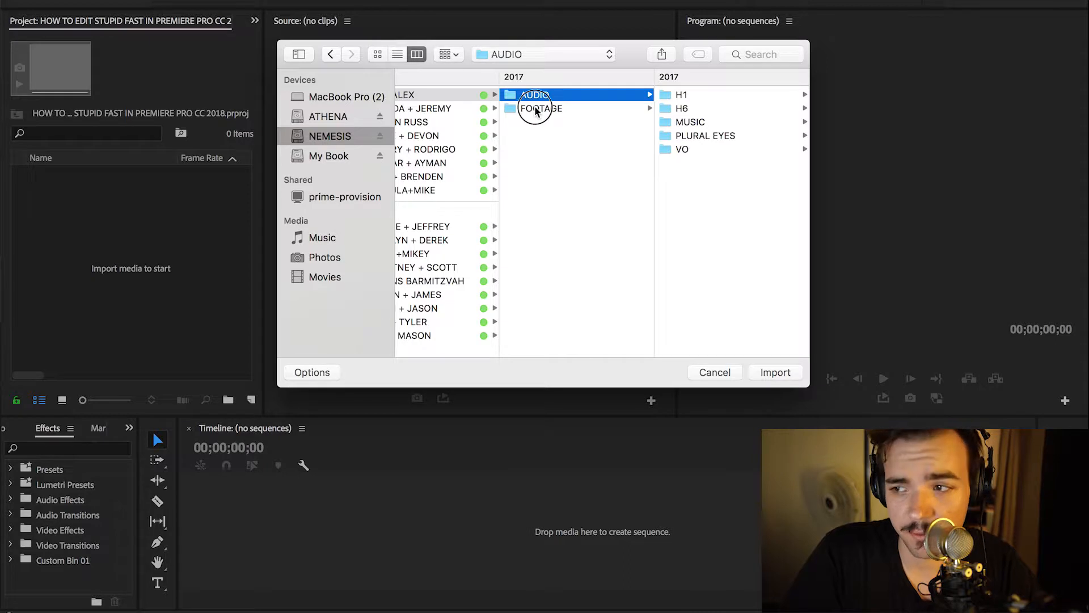
pyautogui.click(542, 109)
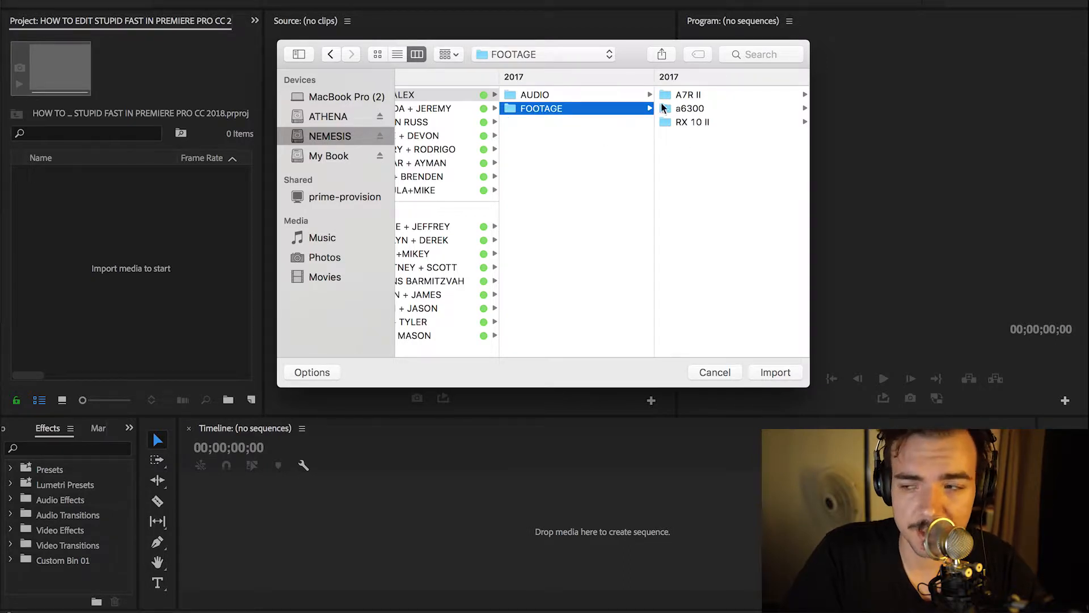
pyautogui.click(625, 94)
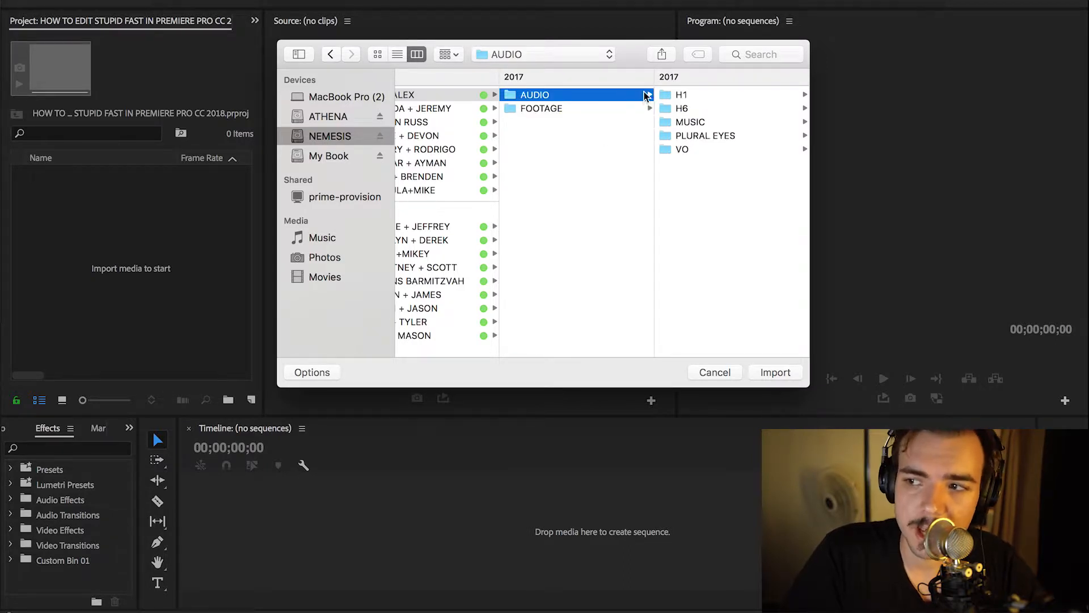
pyautogui.click(684, 97)
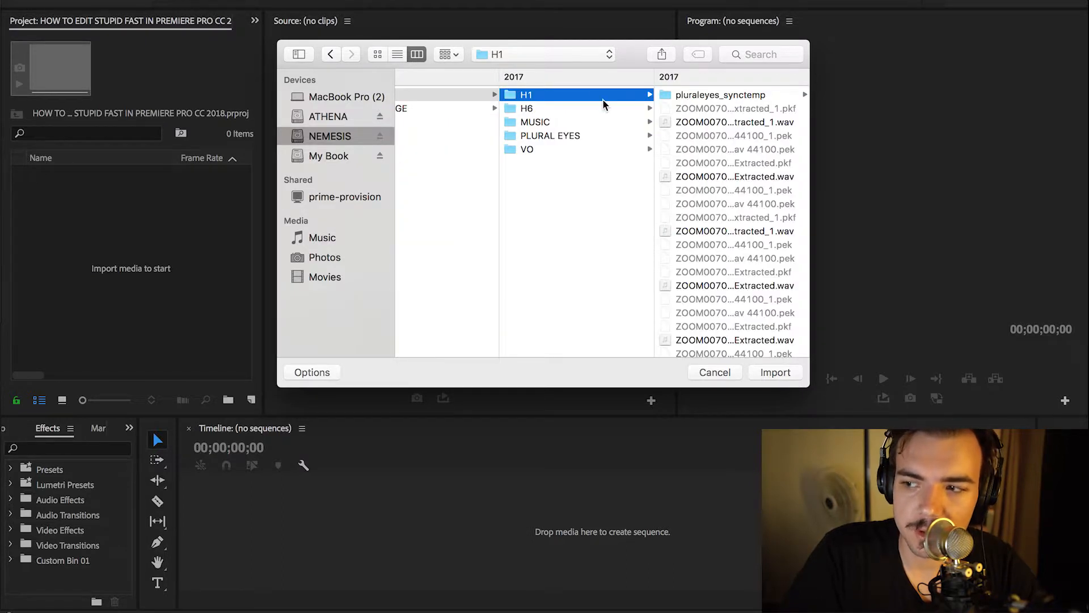
pyautogui.scroll(-5, 698, 337)
# Step: Examine the memory card folders inside the FOOTAGE camera folders A7R II, a6300 and RX 10 II
pyautogui.click(532, 109)
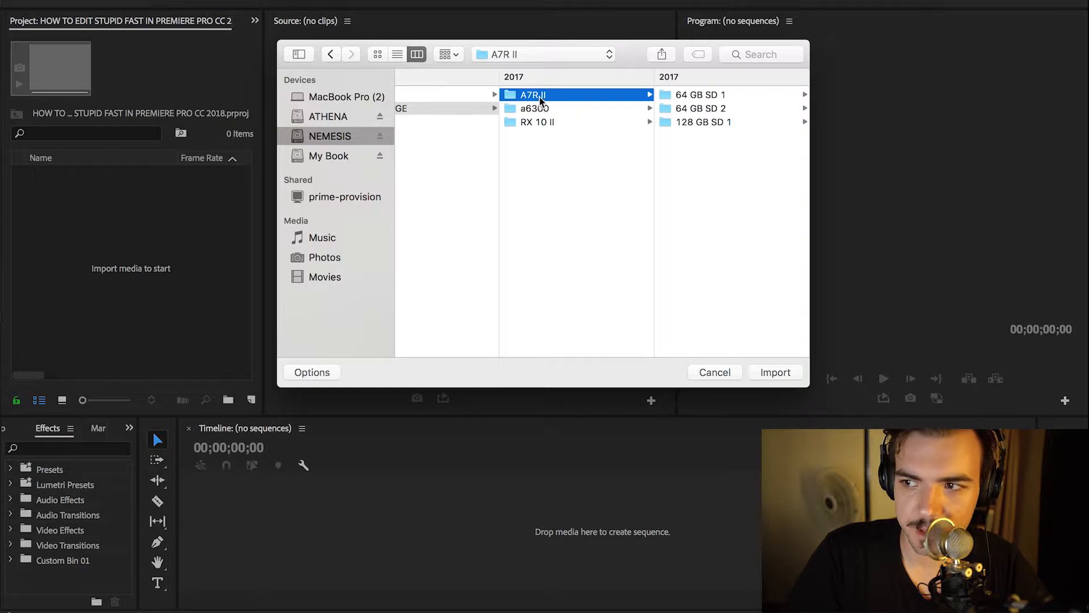
pyautogui.press('Right')
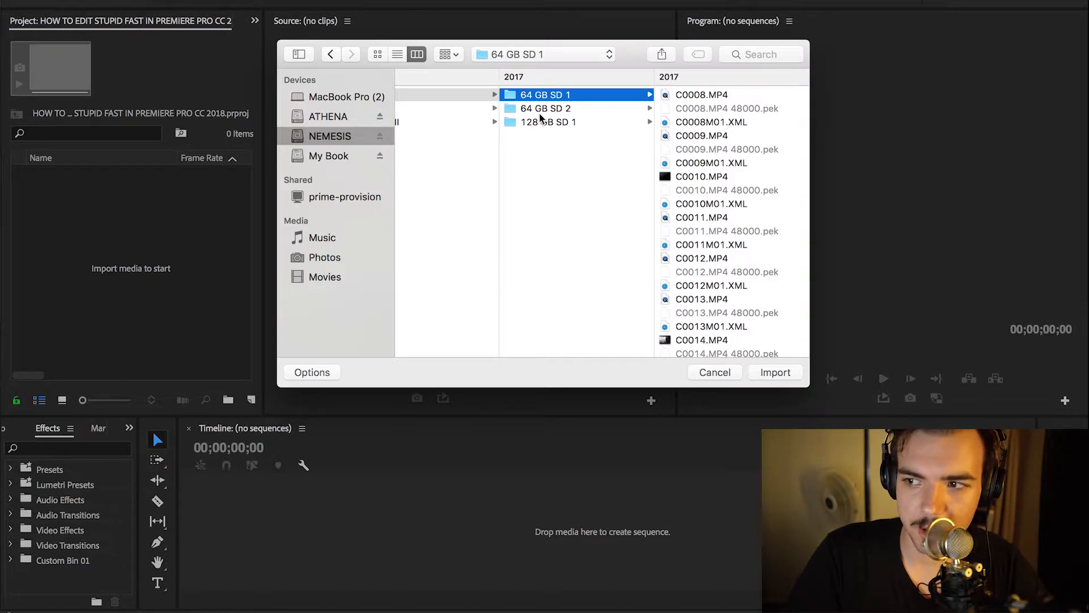
pyautogui.press('Down')
pyautogui.press('Left')
pyautogui.press('Down')
pyautogui.press('Down')
pyautogui.press('Right')
pyautogui.press('Down')
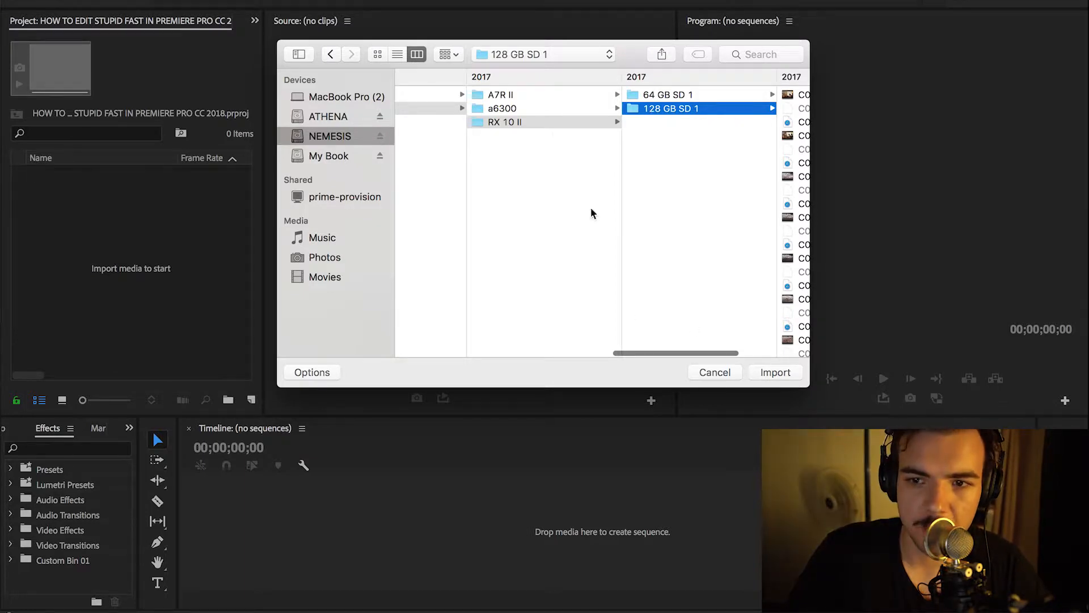
# Step: Import the whole first 2017 wedding folder, including its AUDIO and FOOTAGE subfolders, into the project
pyautogui.click(447, 107)
pyautogui.click(448, 95)
pyautogui.click(767, 373)
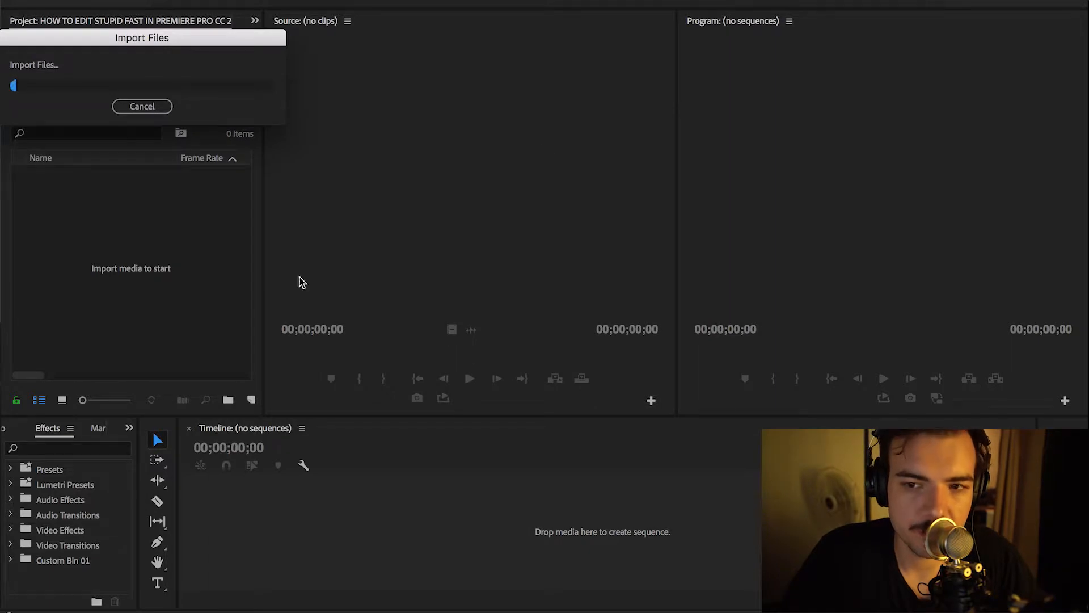
# Step: Create a new bin named SEQUENCES at the root of the project
pyautogui.click(72, 265)
pyautogui.press('super+b')
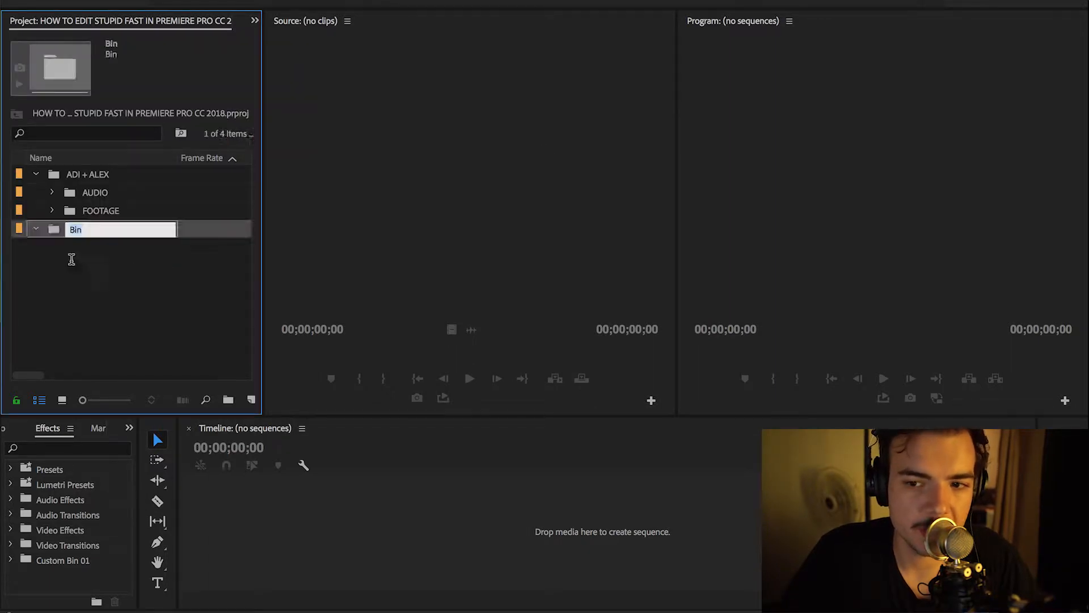
pyautogui.write('SEQUENCES')
pyautogui.press('Return')
# Step: Create two sequences in the SEQUENCES bin, DETAILS and MAIN TIMELINE, using the DSLR 1080p24 preset
pyautogui.click(50, 230)
pyautogui.press('super+n')
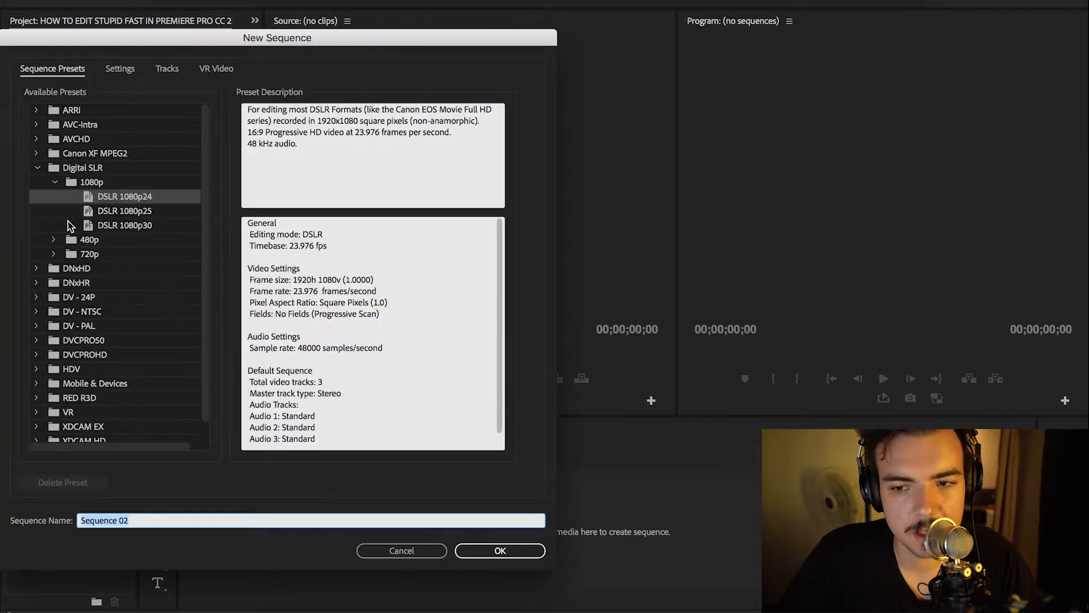
pyautogui.write('DETAILS')
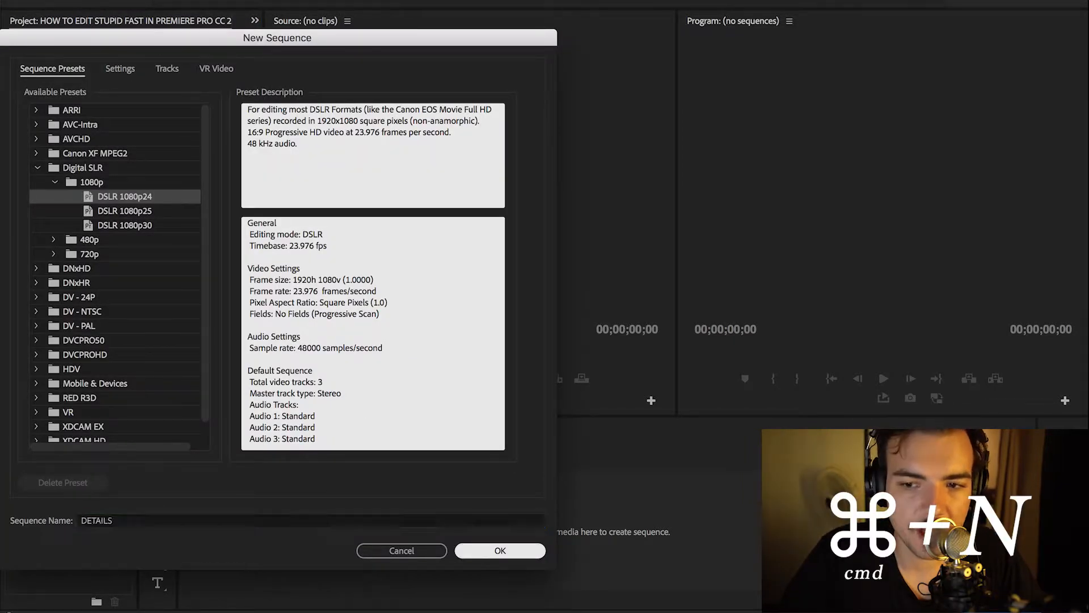
pyautogui.press('Return')
pyautogui.press('super+n')
pyautogui.write('MAIN TIMELINE')
pyautogui.press('Return')
# Step: Create two more sequences named CEREMONY and SPEECHES with the same DSLR 1080p24 preset
pyautogui.press('super+n')
pyautogui.write('CEREMONY')
pyautogui.press('Return')
pyautogui.press('super+n')
pyautogui.write('SPEECHES')
pyautogui.press('Return')
# Step: Create the sequences PREPS and BROLL with the DSLR 1080p24 preset
pyautogui.press('super+n')
pyautogui.write('PREPS')
pyautogui.press('Return')
pyautogui.press('super+n')
pyautogui.write('BRO')
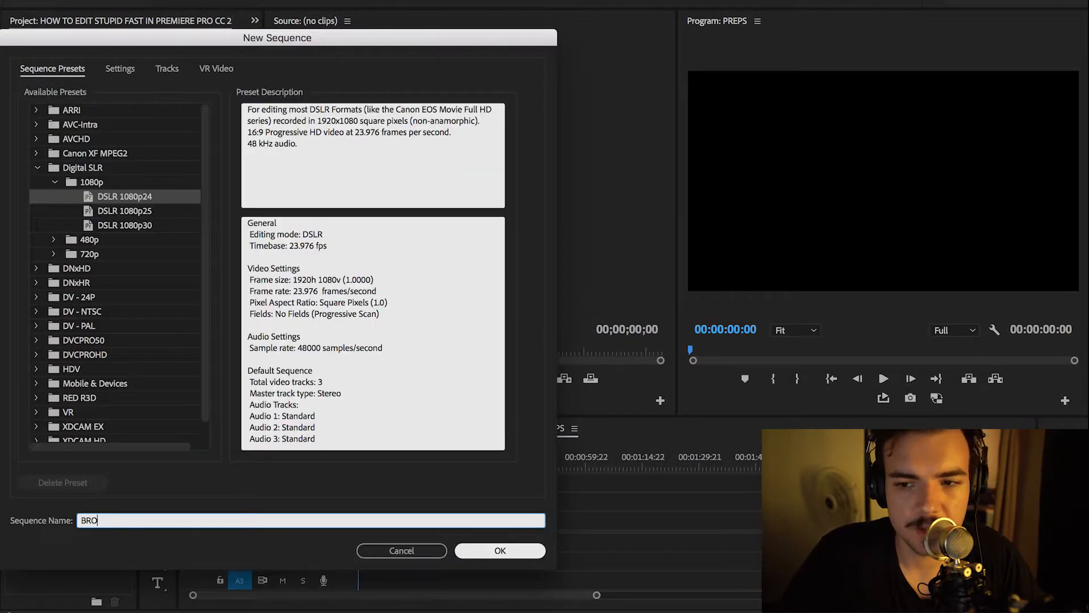
pyautogui.click(476, 552)
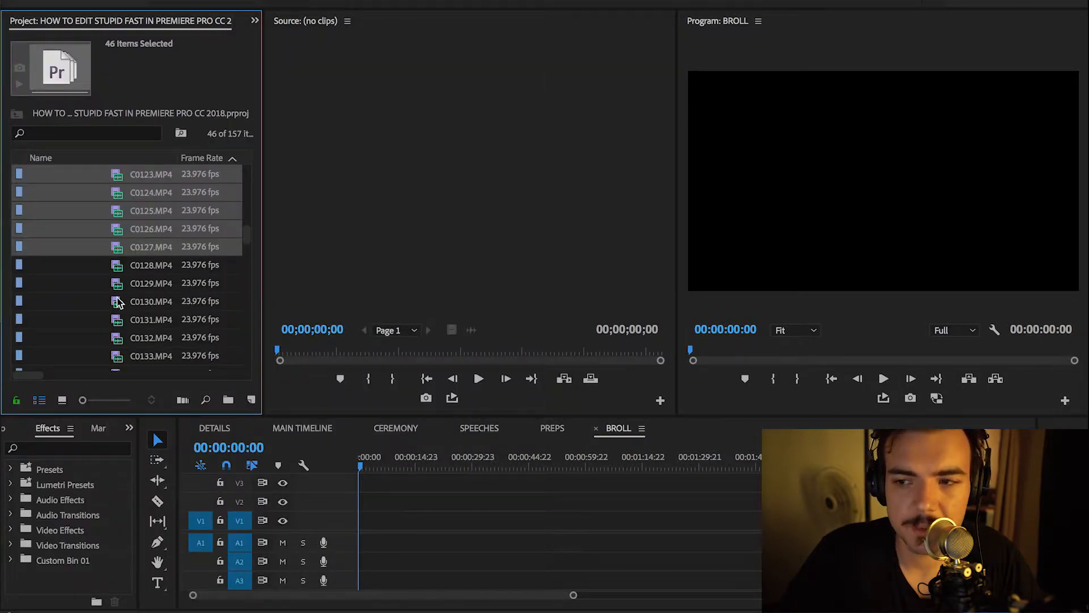
# Step: Extend the clip selection through C0131.MP4 and insert the marked part of C0008.MP4 at the start of the PREPS sequence
pyautogui.keyDown('shift'); pyautogui.click(118, 302); pyautogui.keyUp('shift')
pyautogui.keyDown('shift'); pyautogui.click(120, 325); pyautogui.keyUp('shift')
pyautogui.click(551, 427)
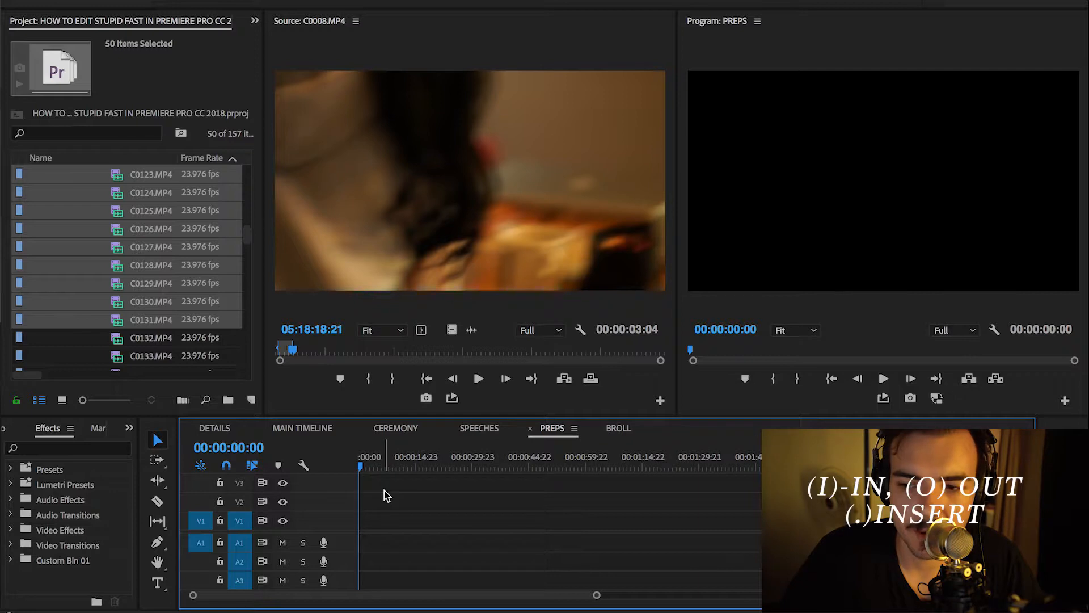
pyautogui.press('.')
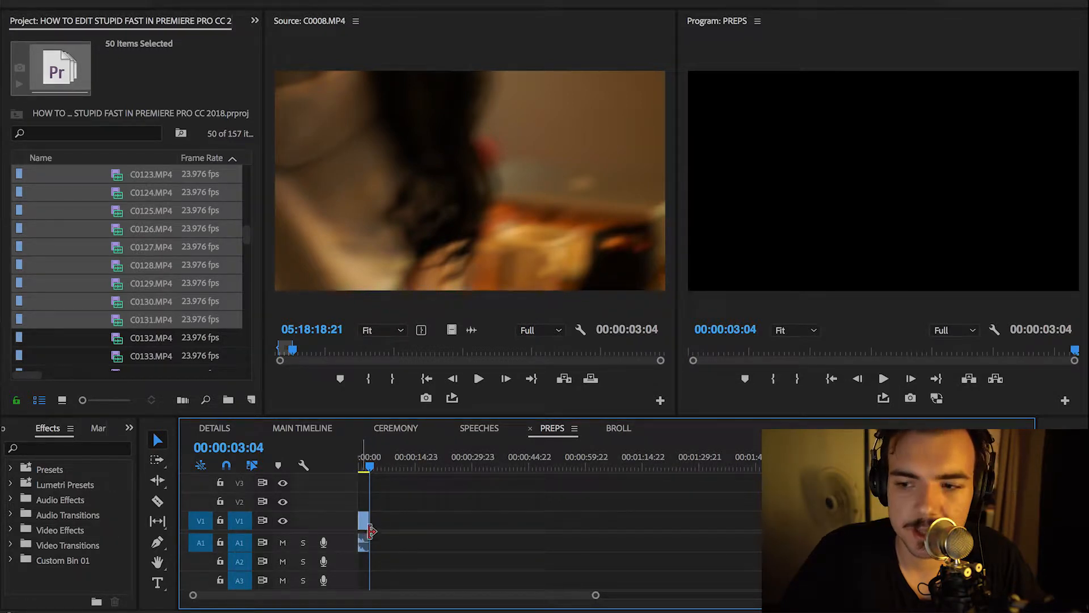
pyautogui.press('=')
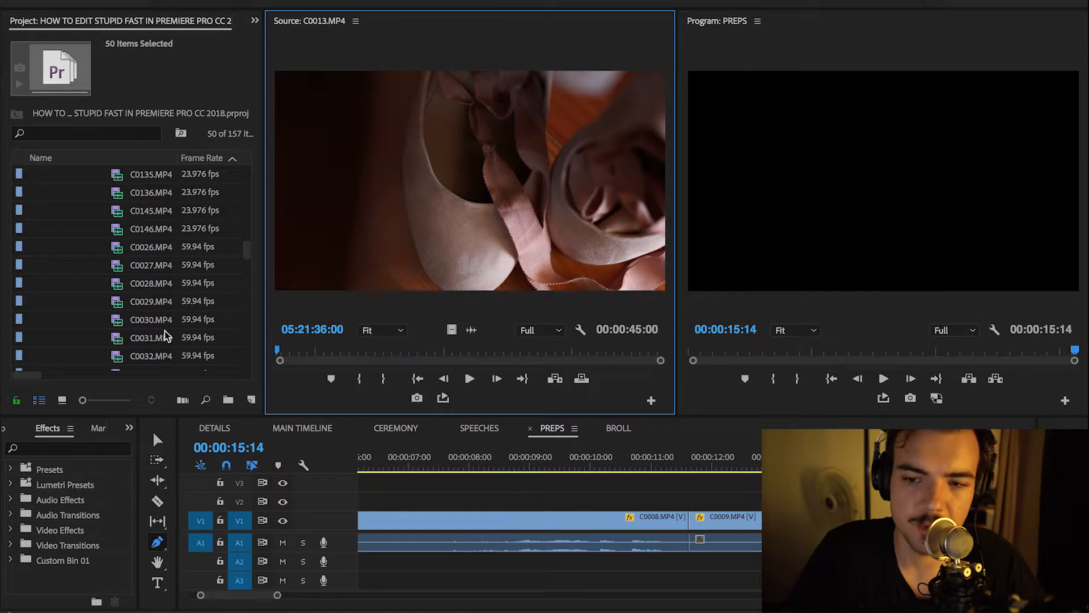
# Step: Assign a different label color to the 59.94 fps clips C0037.MP4 through C0039.MP4
pyautogui.click(113, 301)
pyautogui.scroll(-3, 115, 300)
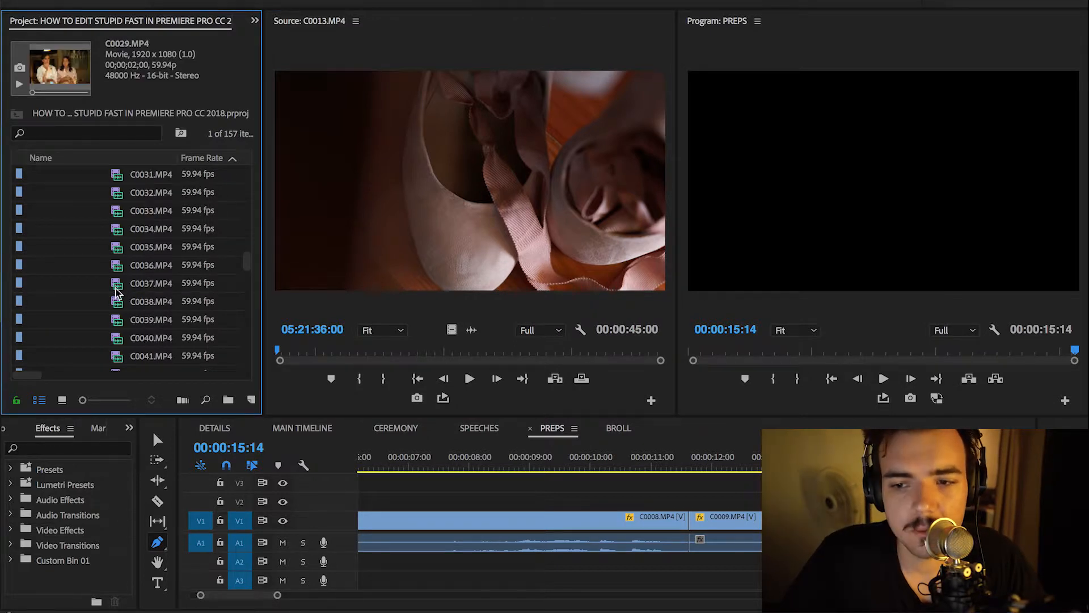
pyautogui.click(118, 284)
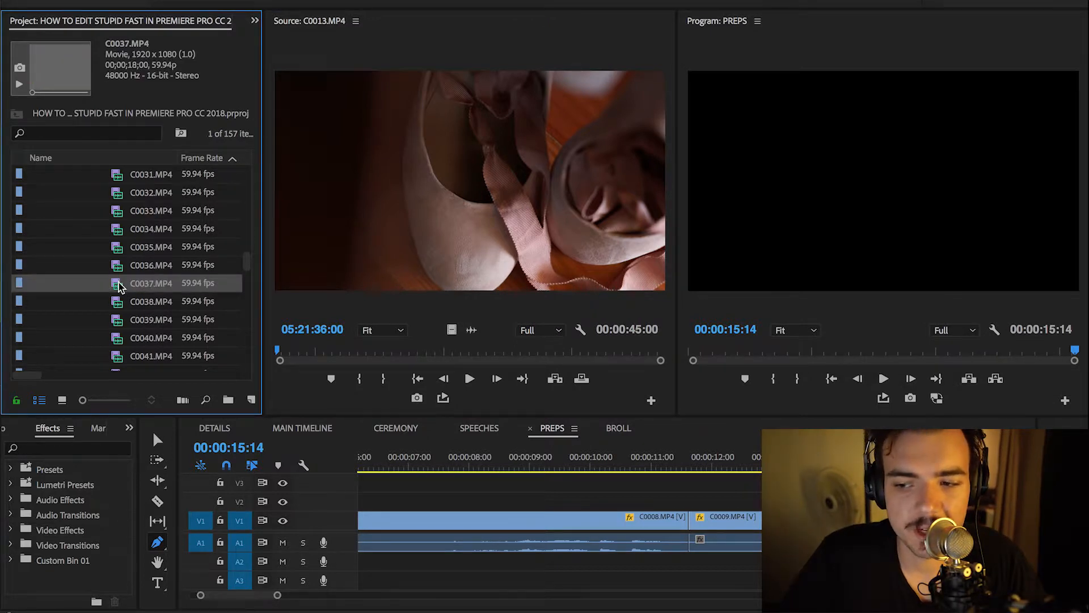
pyautogui.keyDown('shift'); pyautogui.click(118, 319); pyautogui.keyUp('shift')
pyautogui.rightClick(119, 320)
pyautogui.moveTo(318, 583)
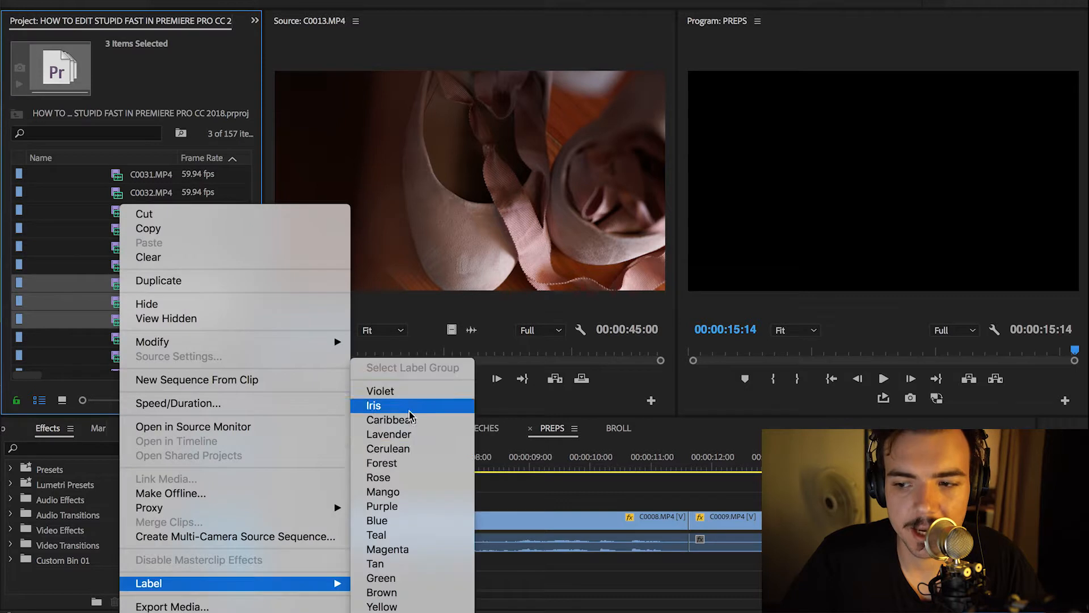
pyautogui.click(402, 484)
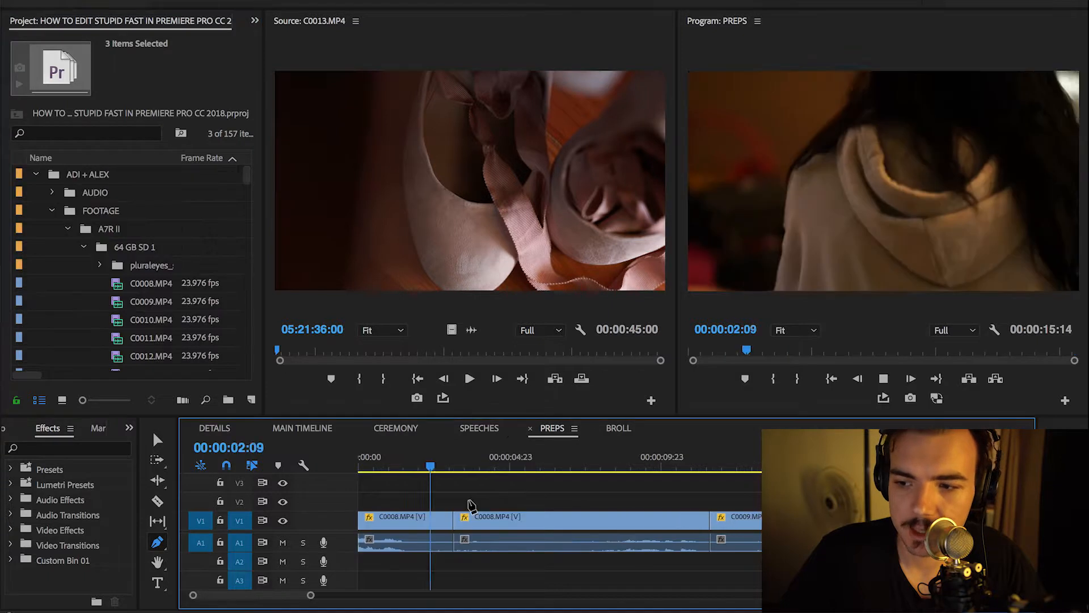
# Step: Play the opening of PREPS, try ripple-trimming the first clip's end to the playhead at 00:00:01:14, and undo the trim
pyautogui.press('space')
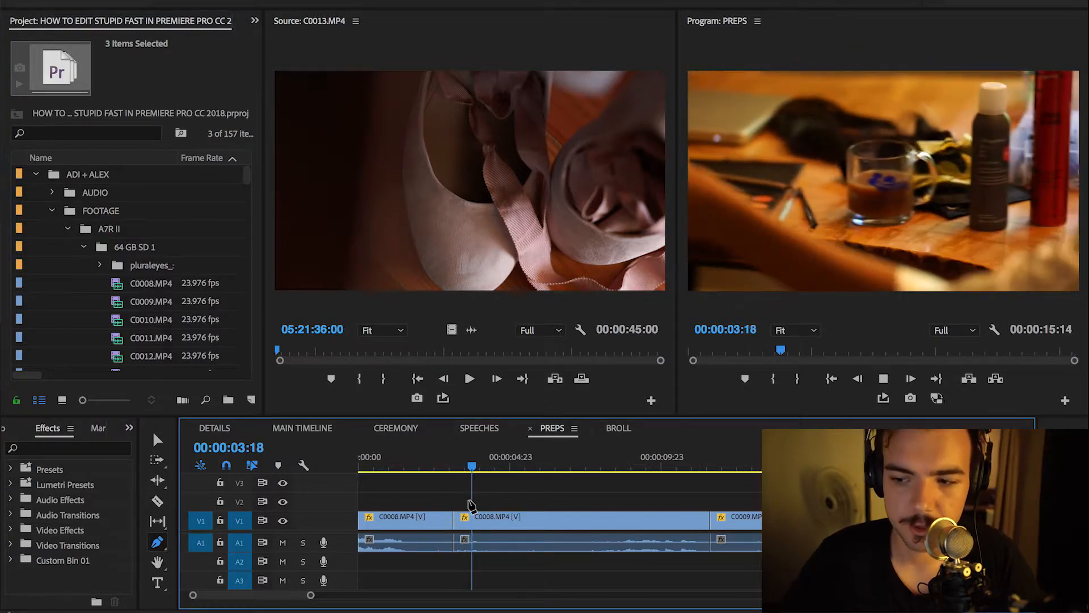
pyautogui.press('Up')
pyautogui.press('Up')
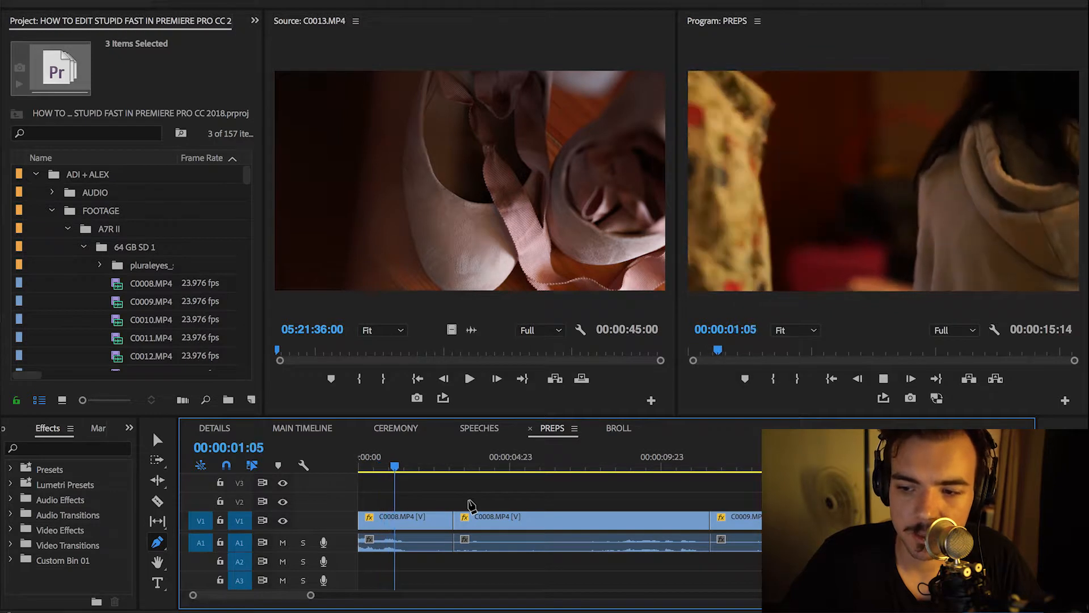
pyautogui.press('space')
pyautogui.press('v')
pyautogui.press('w')
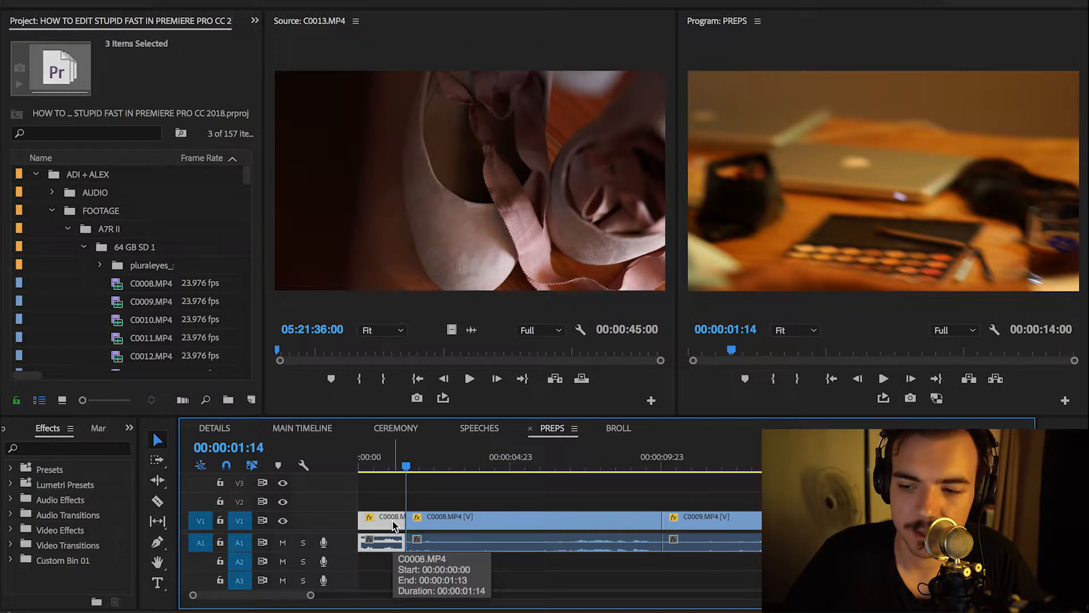
pyautogui.hotkey('ctrl', 'z')
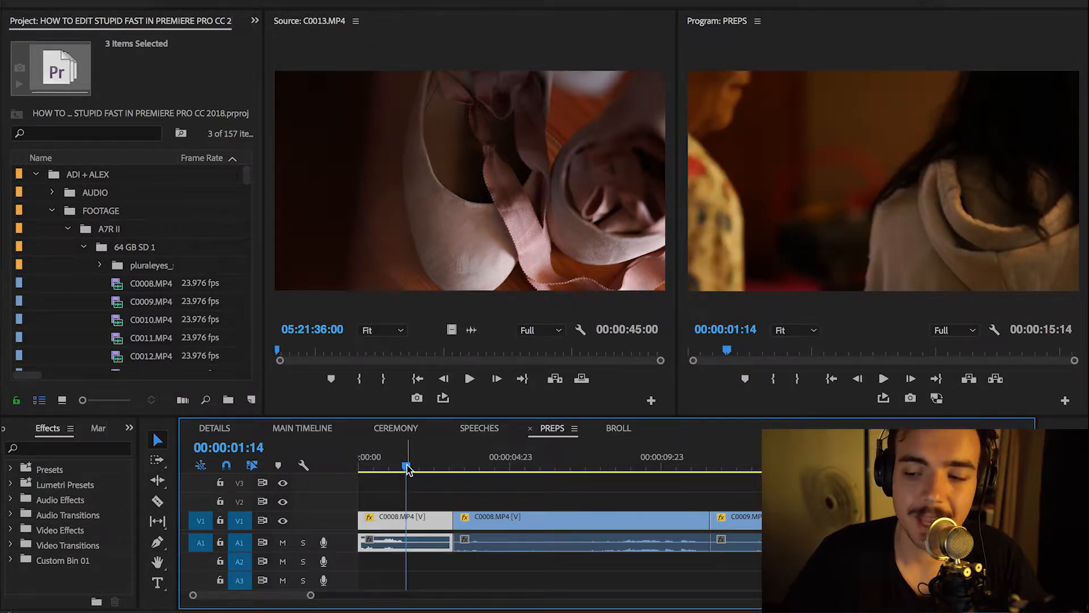
# Step: Ripple-trim the start of the first clip to the playhead and render the preview of the PREPS sequence
pyautogui.press('q')
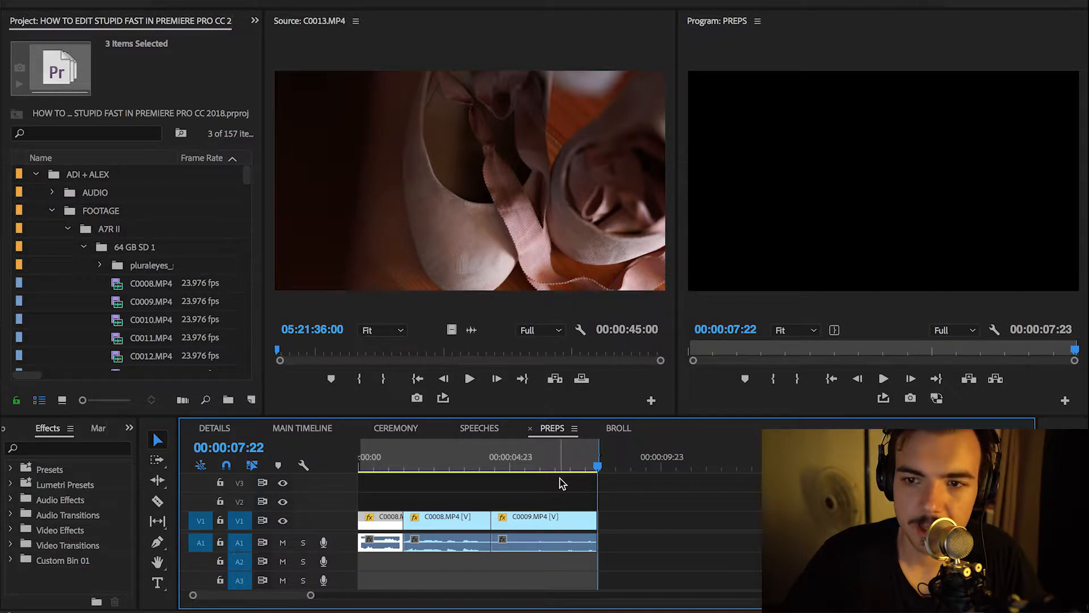
pyautogui.press('Return')
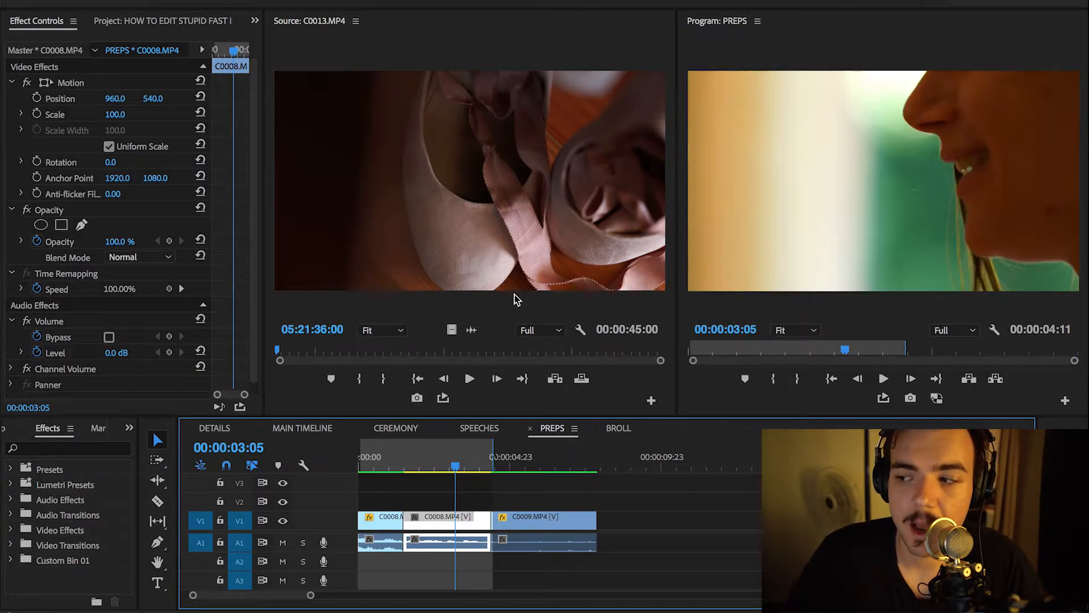
# Step: Set the Program monitor's playback resolution to 1/4
pyautogui.click(954, 329)
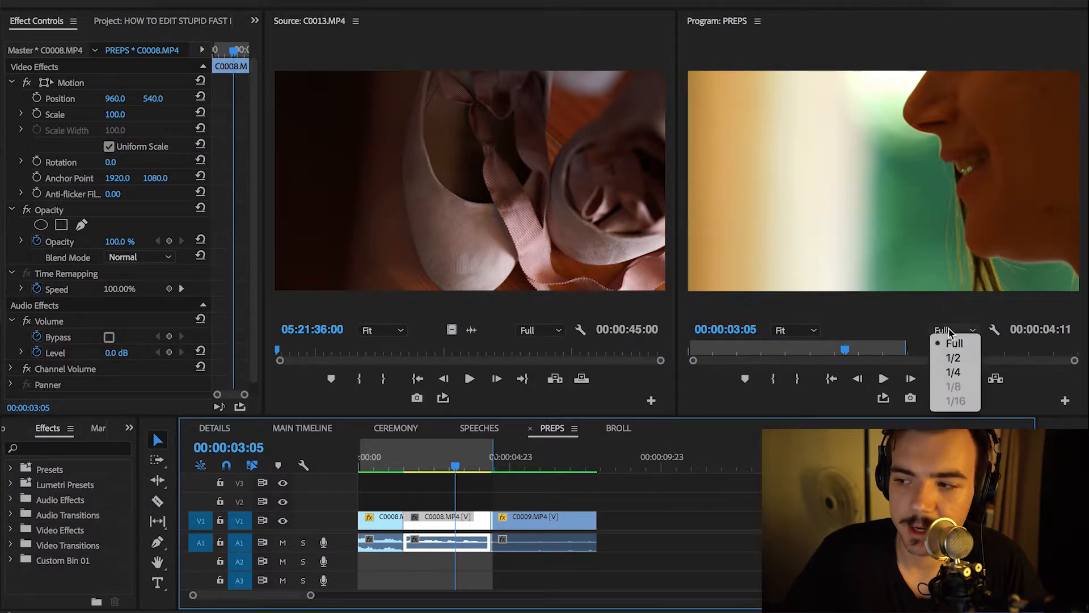
pyautogui.click(955, 372)
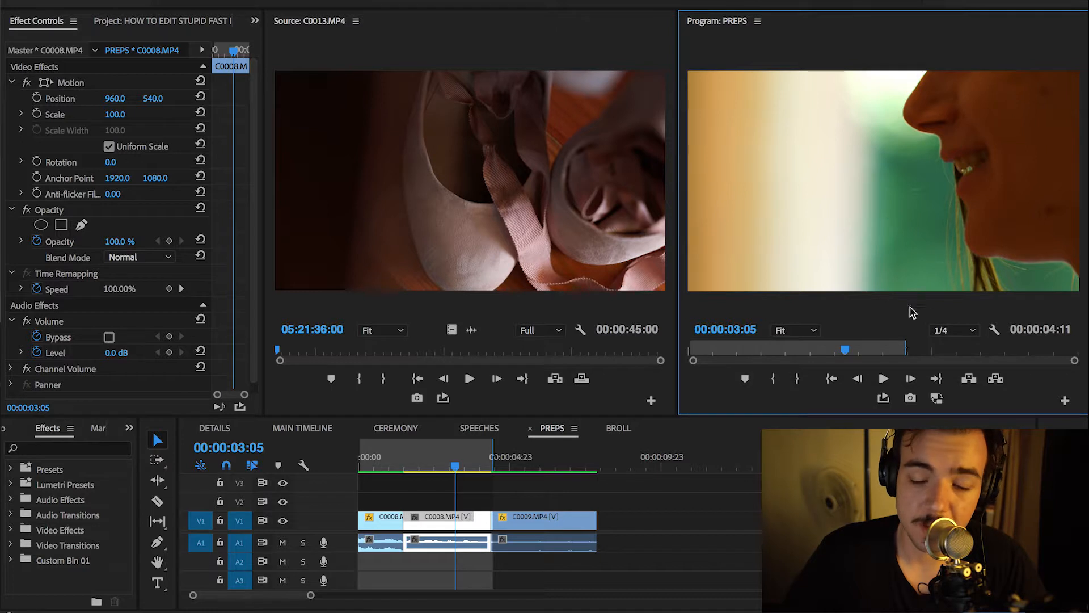
pyautogui.click(955, 330)
pyautogui.click(939, 251)
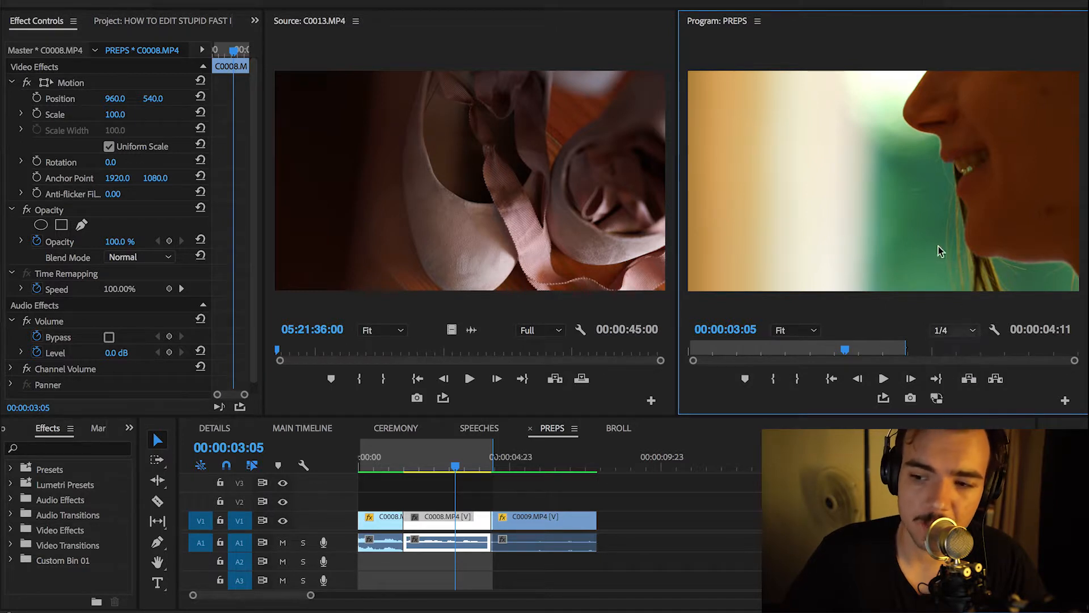
# Step: Move only the video of the first C0008.MP4 clip in PREPS up to the Video 2 track and play the sequence
pyautogui.click(414, 456)
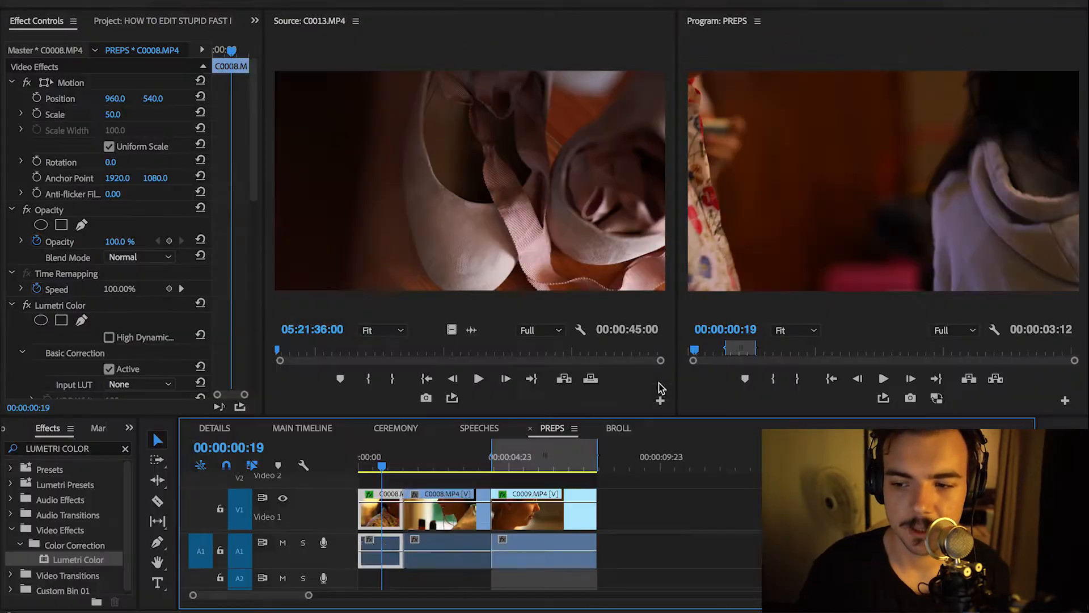
pyautogui.click(410, 482)
pyautogui.click(384, 521)
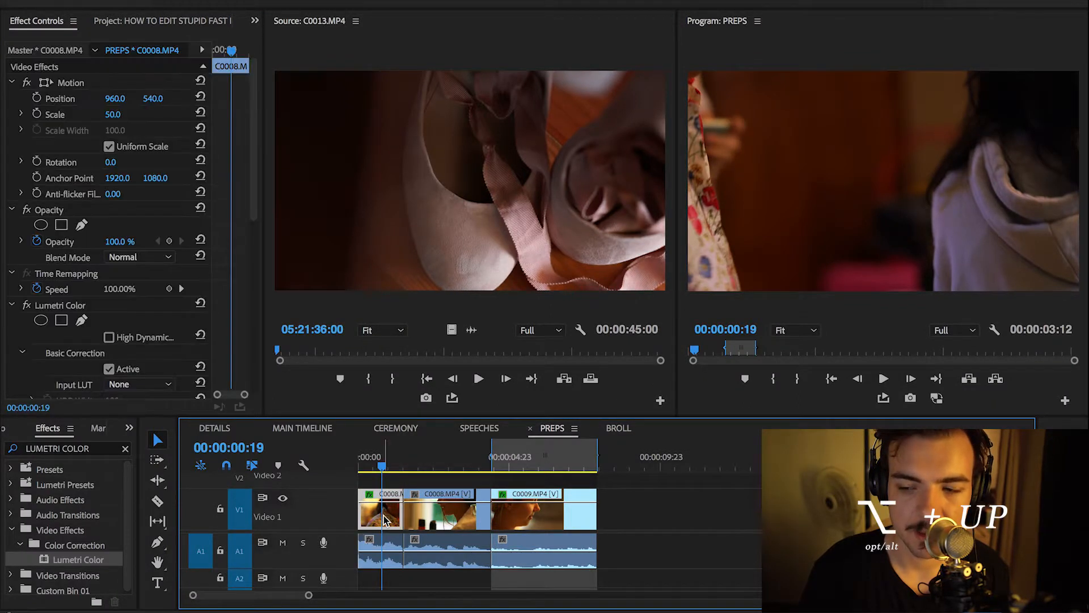
pyautogui.hotkey('alt', 'Up')
pyautogui.scroll(1, 384, 518)
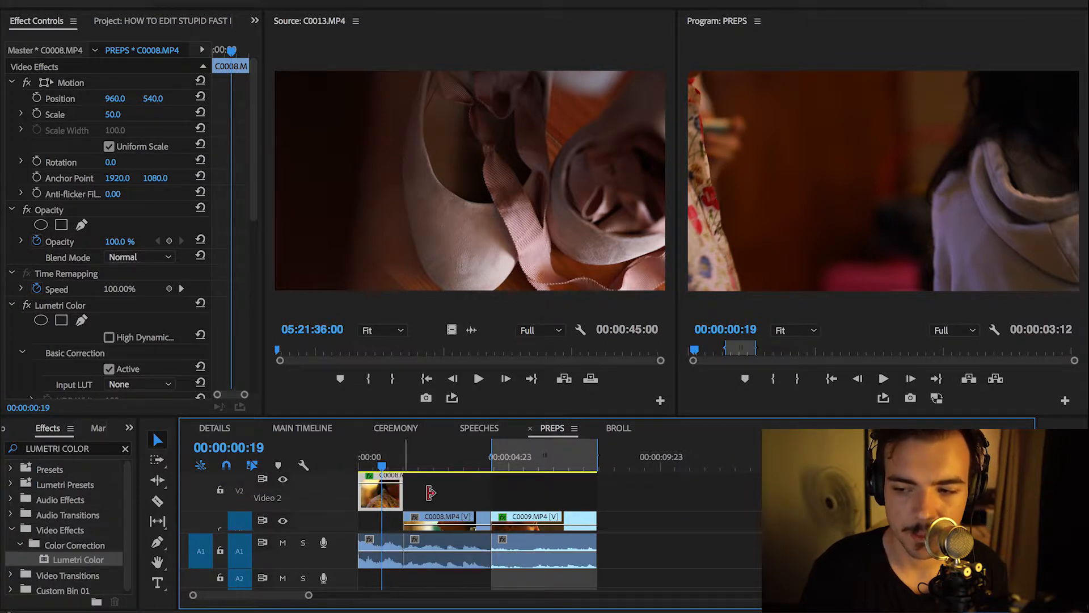
pyautogui.press('space')
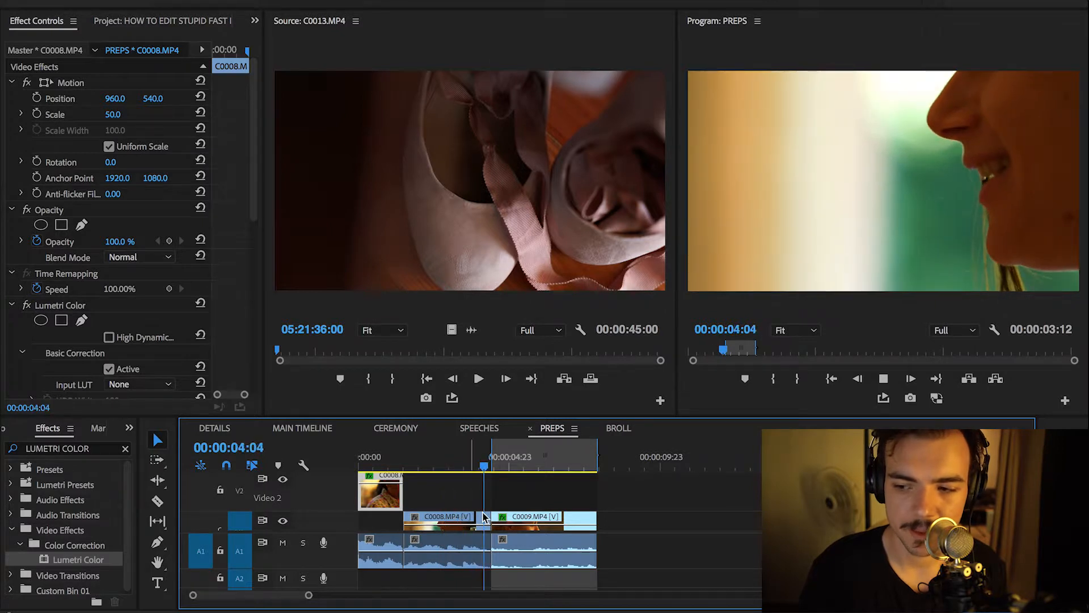
pyautogui.press('space')
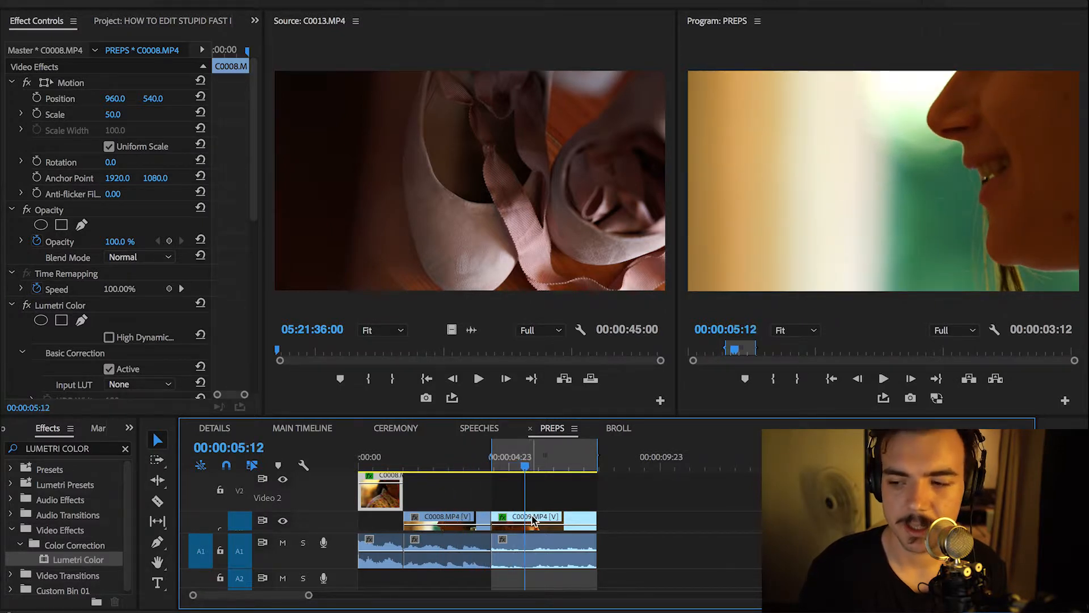
# Step: Move only the video of the C0009.MP4 clip and of the green-labelled clip further along PREPS up to the Video 2 track
pyautogui.click(538, 521)
pyautogui.hotkey('alt', 'Up')
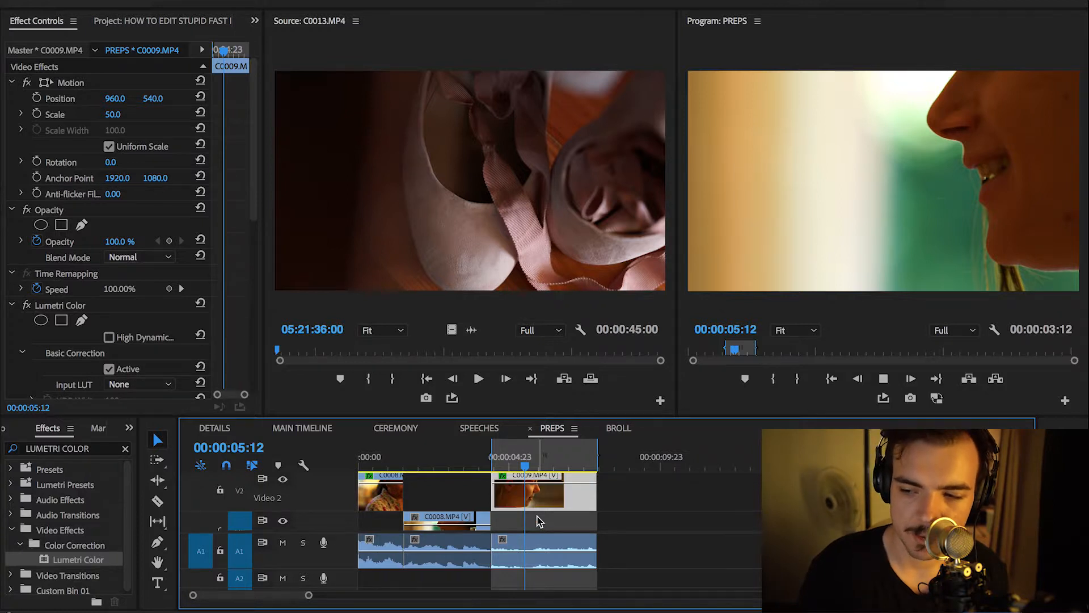
pyautogui.press('space')
pyautogui.click(660, 563)
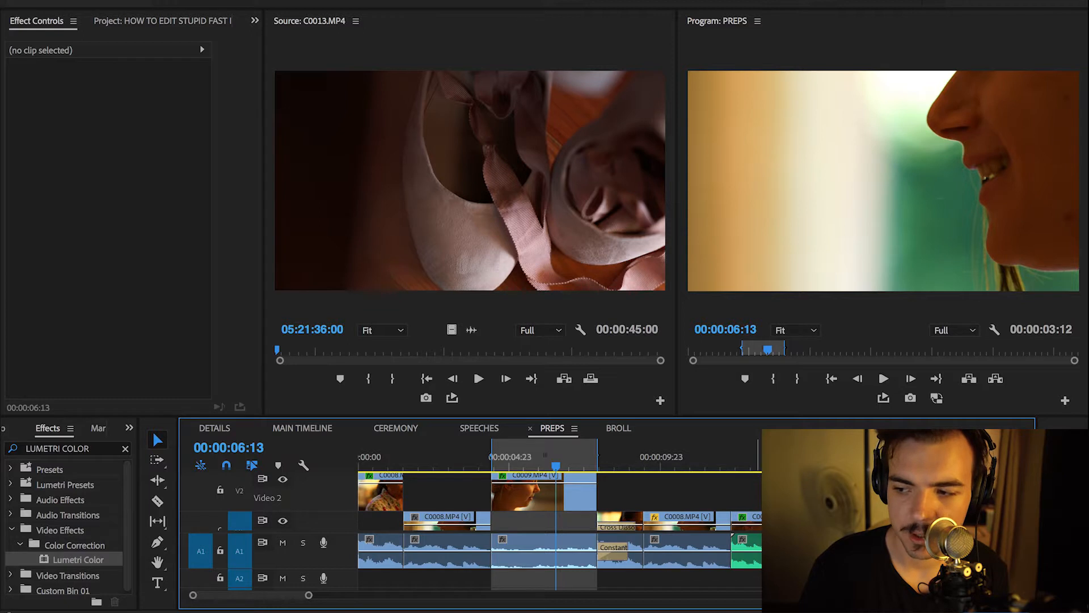
pyautogui.click(780, 515)
pyautogui.hotkey('alt', 'Up')
# Step: Close all gaps between the selected clips in the MAIN TIMELINE sequence
pyautogui.moveTo(488, 486); pyautogui.dragTo(358, 501)
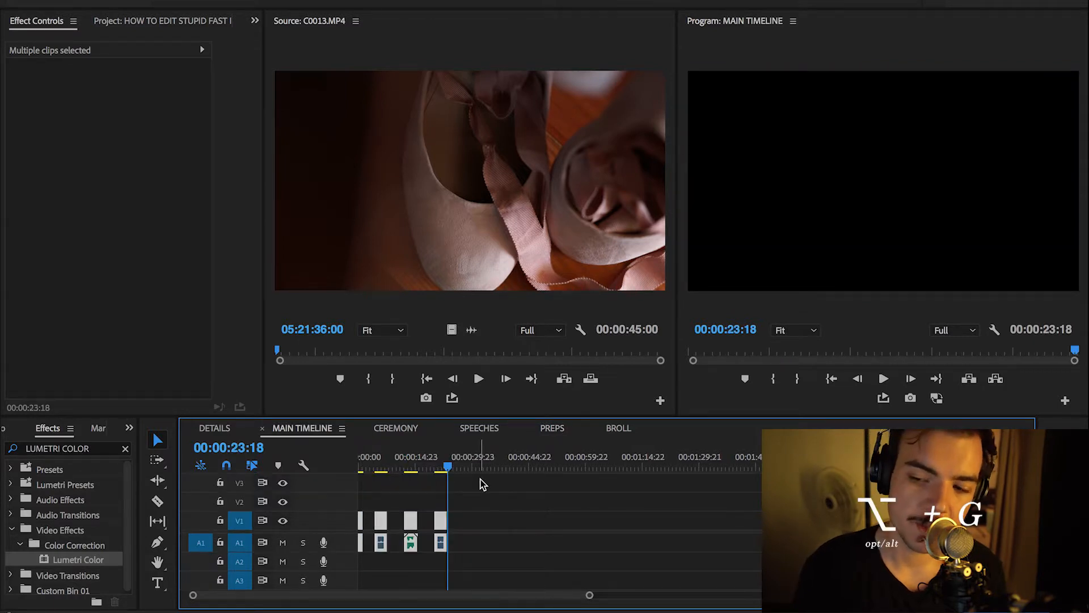
pyautogui.hotkey('alt', 'g')
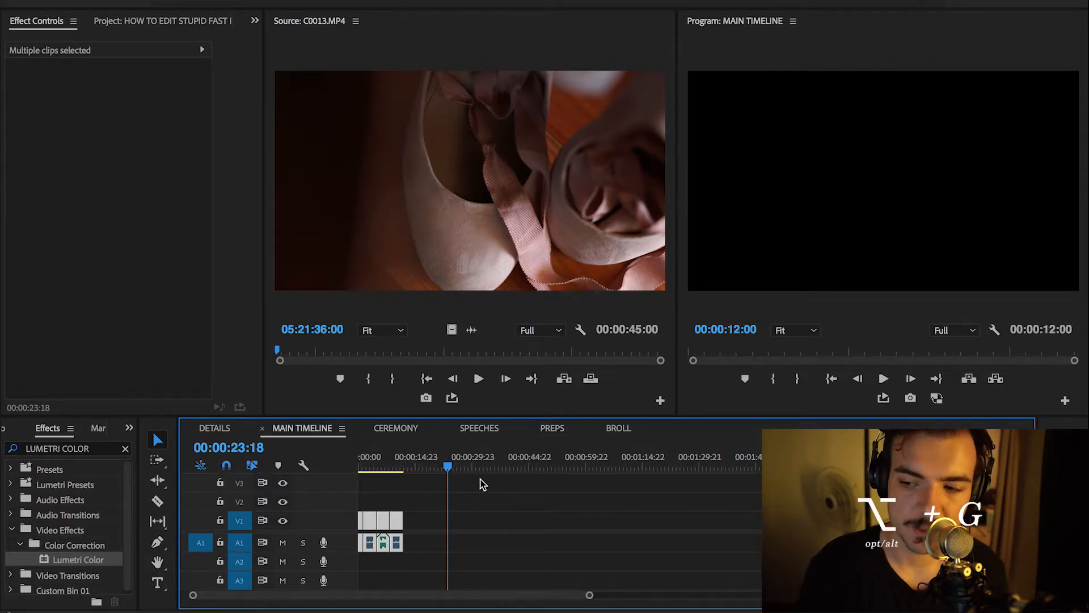
pyautogui.click(481, 484)
pyautogui.press('\\')
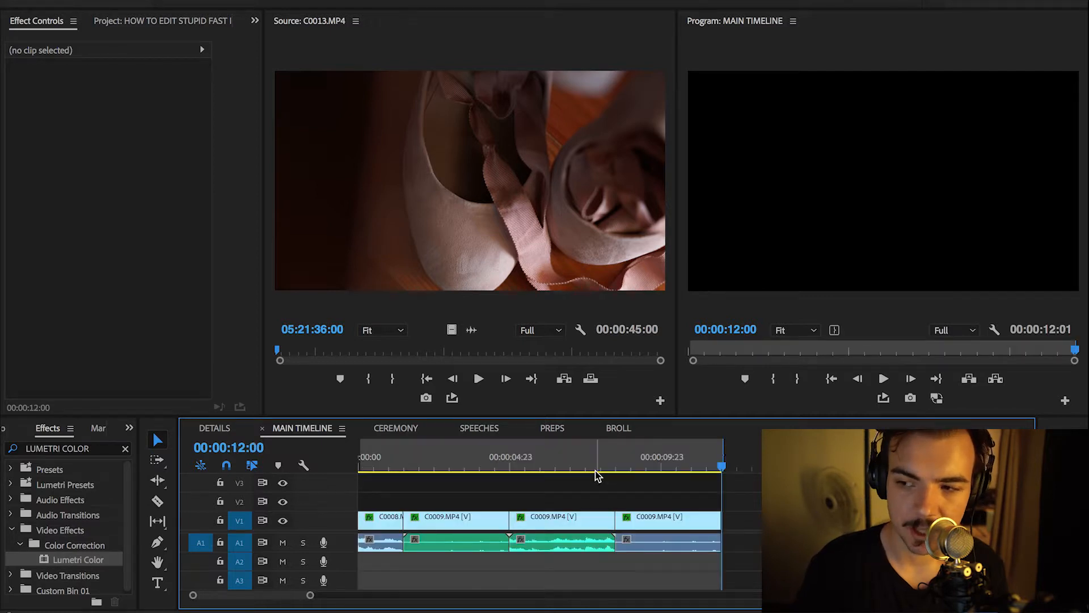
# Step: Open the export settings for MAIN TIMELINE, choose the H.264 format, and review its available presets
pyautogui.press('super+m')
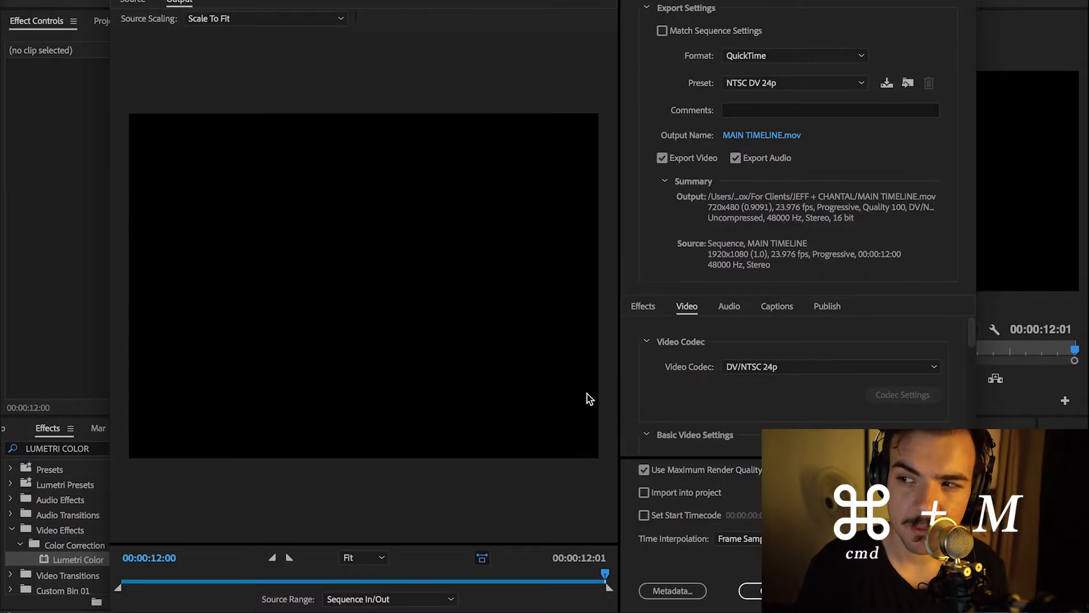
pyautogui.click(772, 57)
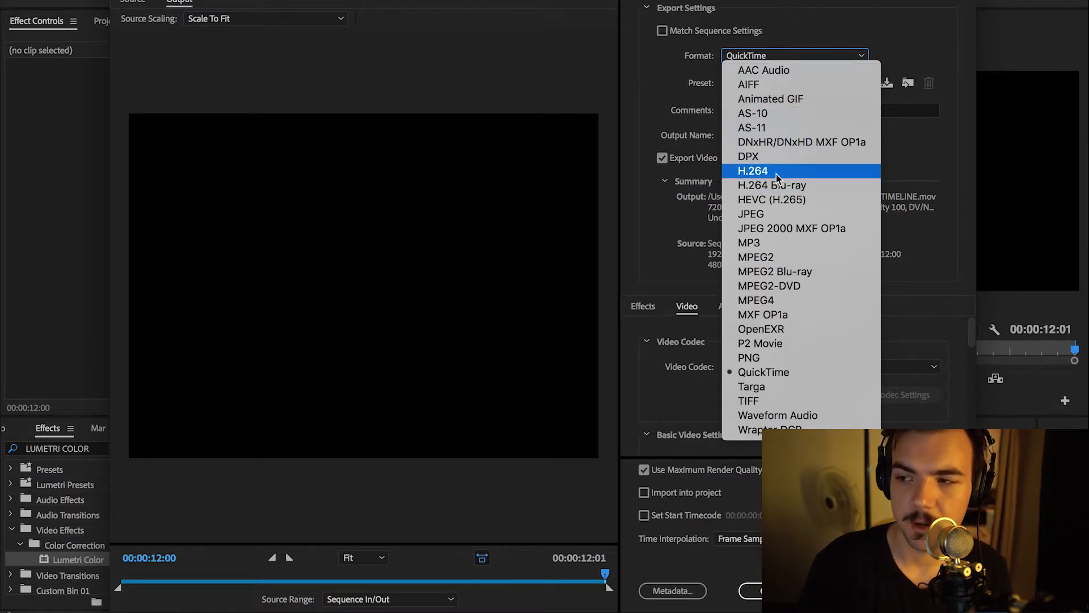
pyautogui.press('Escape')
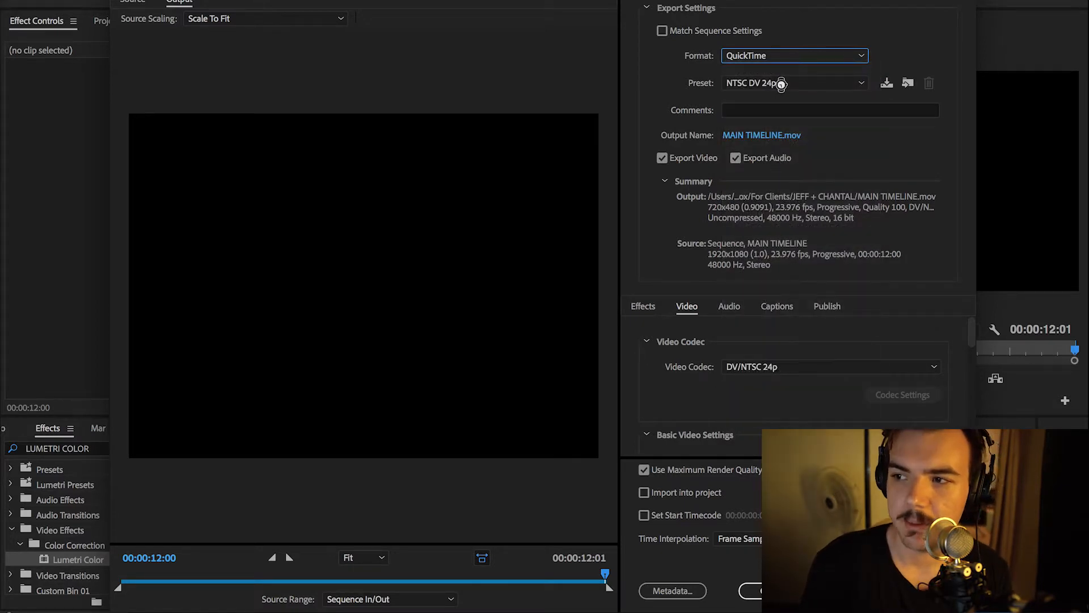
pyautogui.click(782, 84)
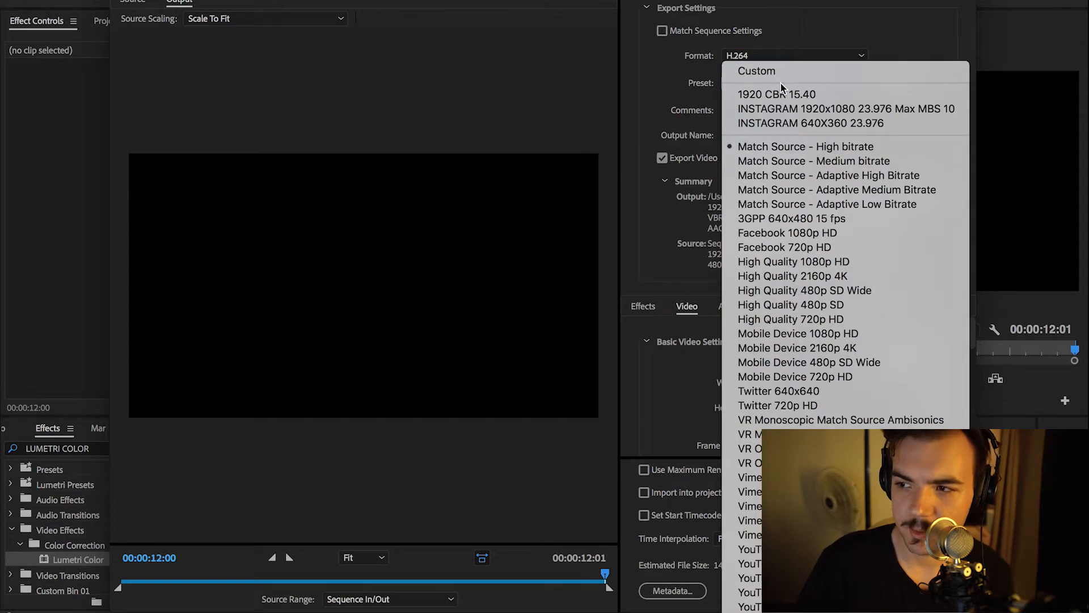
pyautogui.press('Down')
pyautogui.press('Up')
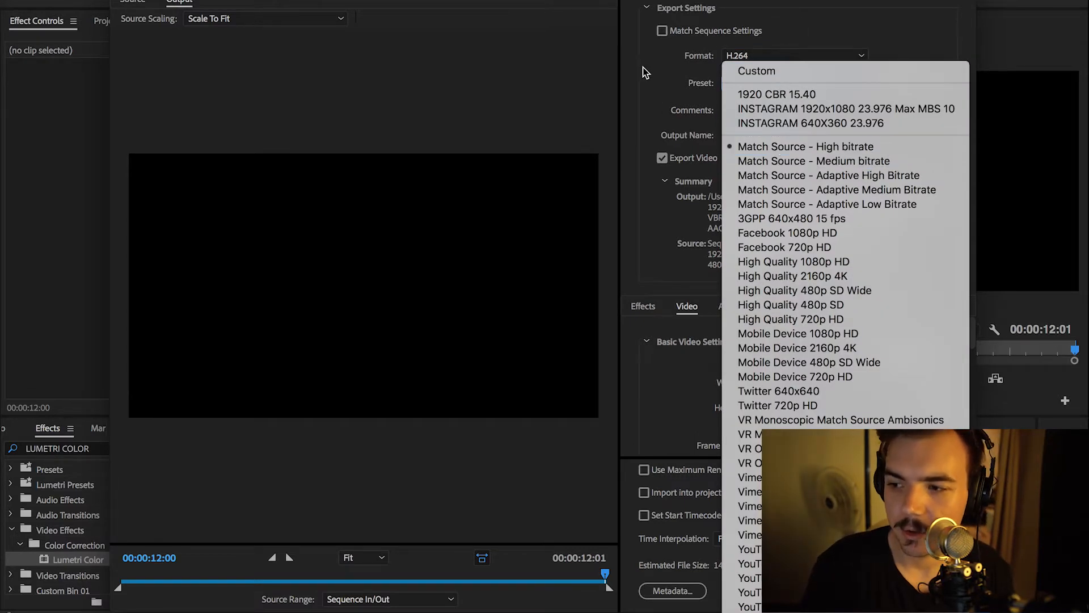
pyautogui.press('Escape')
# Step: Enable maximum render quality and rendering at maximum depth, and set the target bitrate to 5 Mbps and the maximum to 10 Mbps
pyautogui.scroll(-2, 649, 369)
pyautogui.click(644, 470)
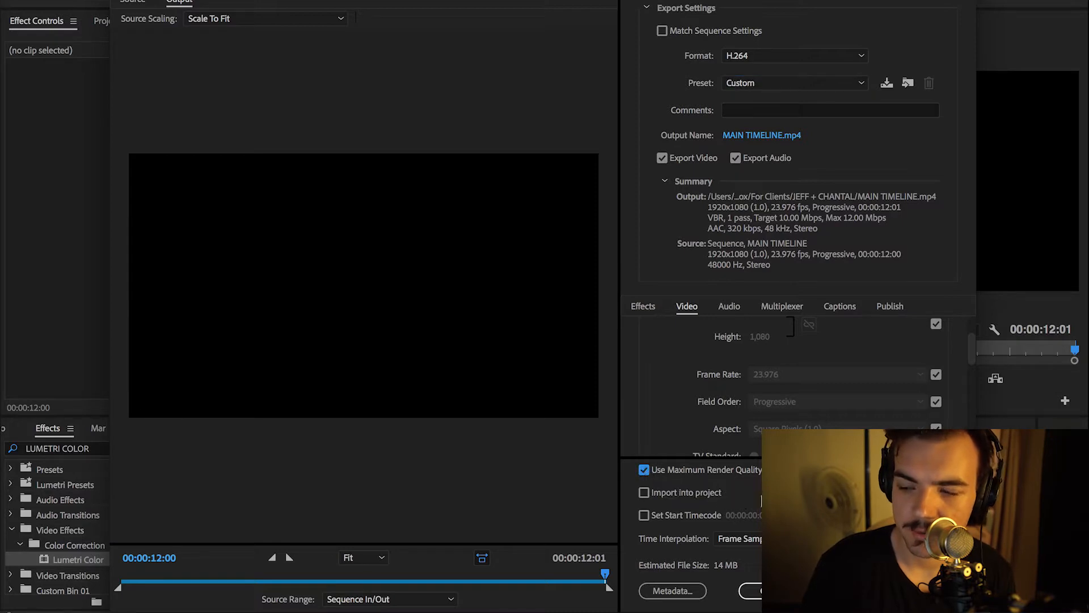
pyautogui.scroll(-6, 649, 385)
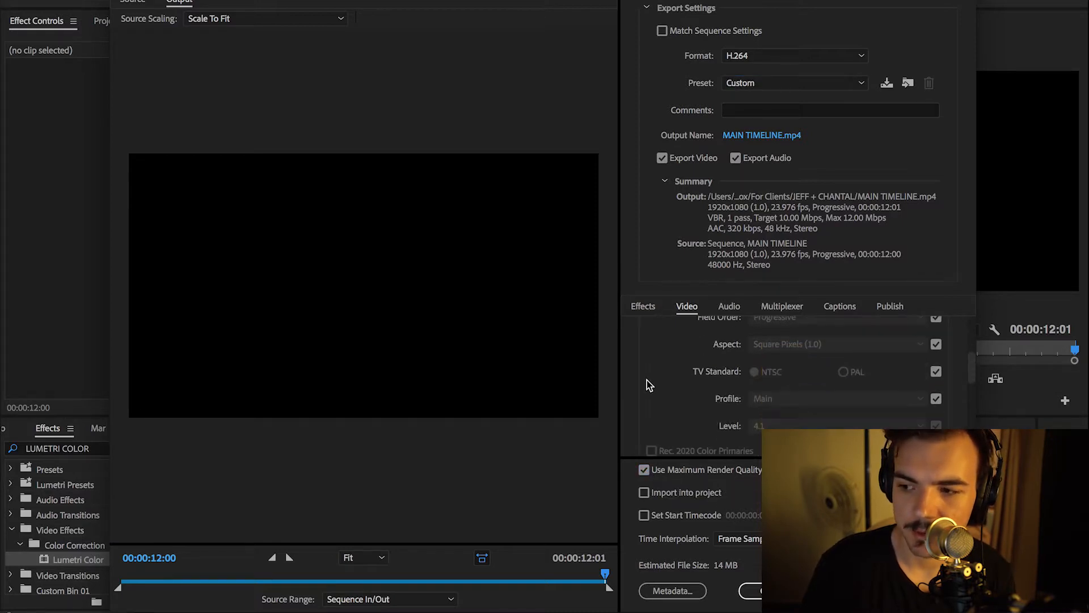
pyautogui.scroll(2, 636, 408)
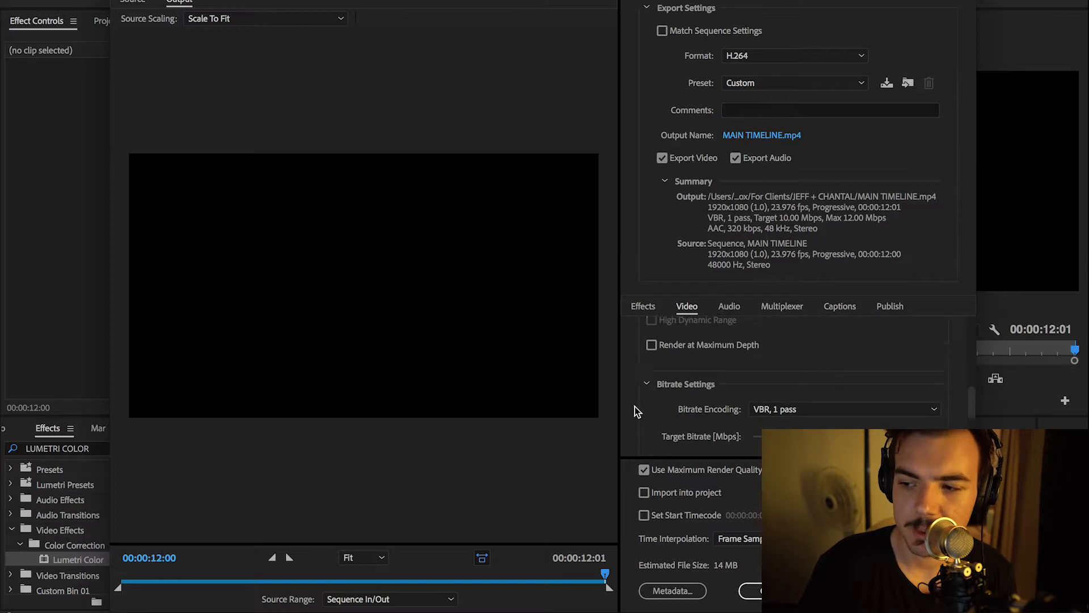
pyautogui.click(651, 358)
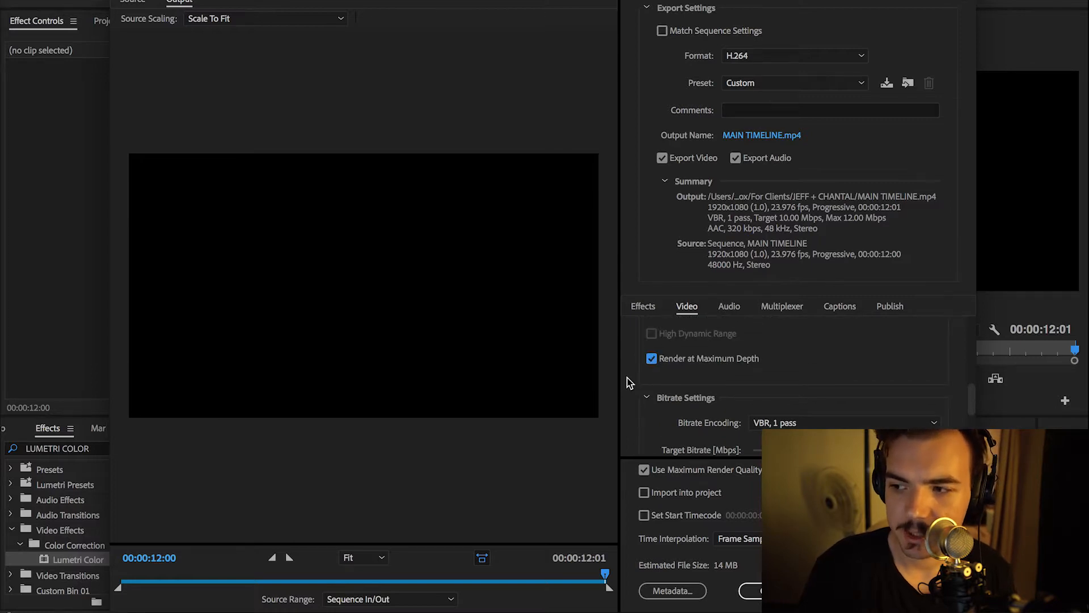
pyautogui.scroll(-2, 630, 383)
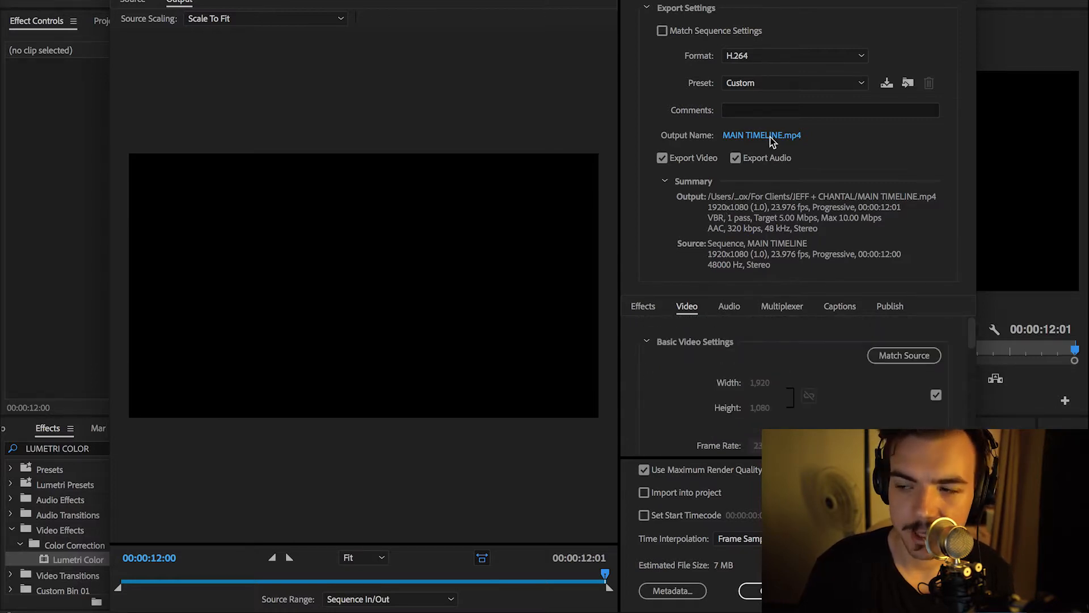
# Step: Set the export location on the NEMESIS drive to the first 2017 client folder in VIDEO > WEDDINGS > COMPLETED
pyautogui.click(762, 135)
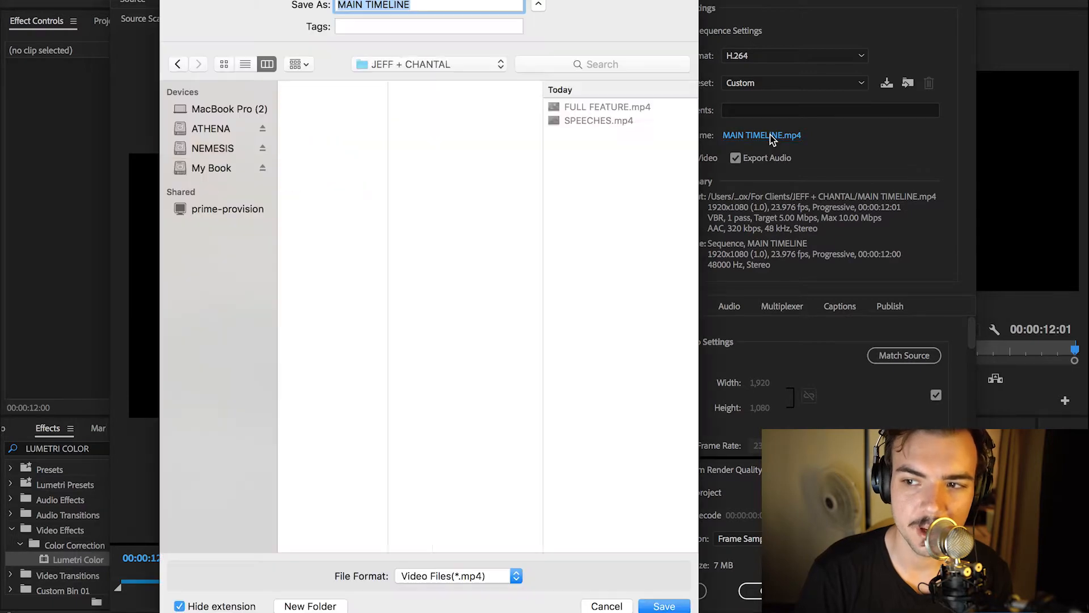
pyautogui.click(212, 148)
pyautogui.click(340, 185)
pyautogui.click(485, 169)
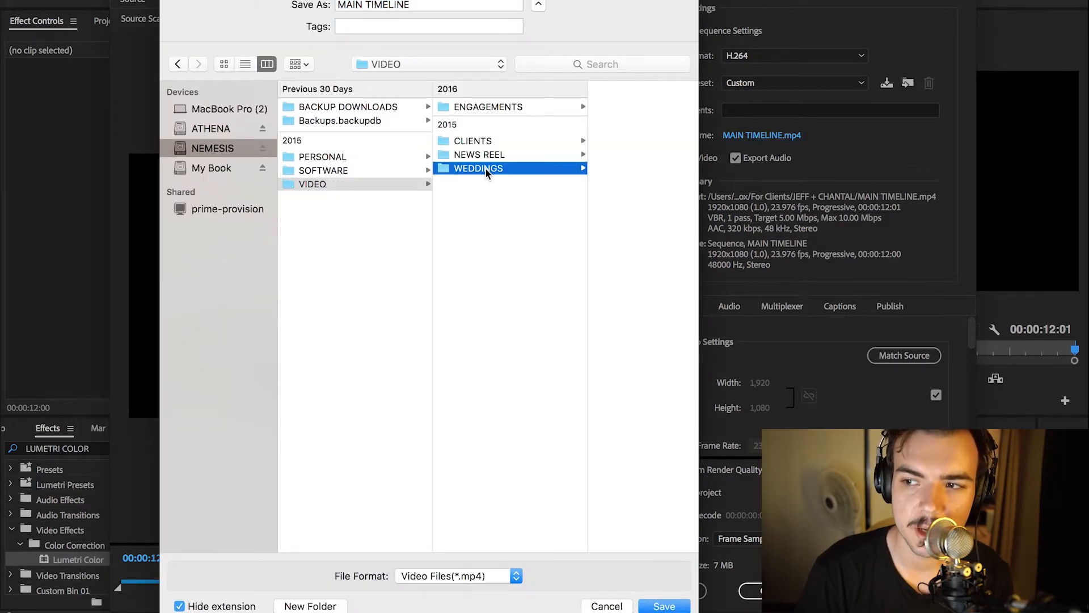
pyautogui.click(594, 143)
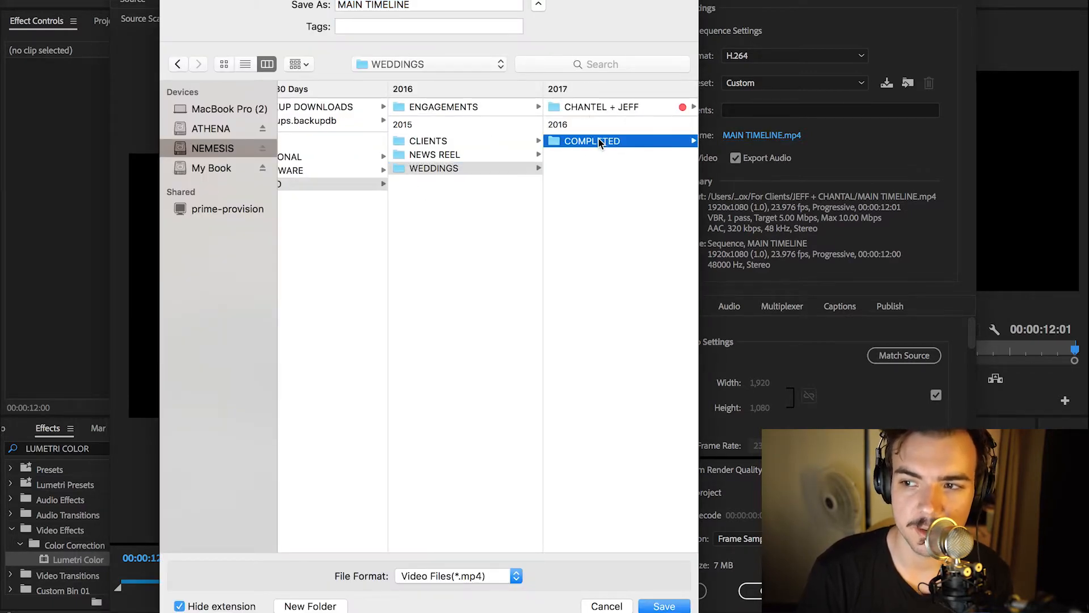
pyautogui.click(586, 108)
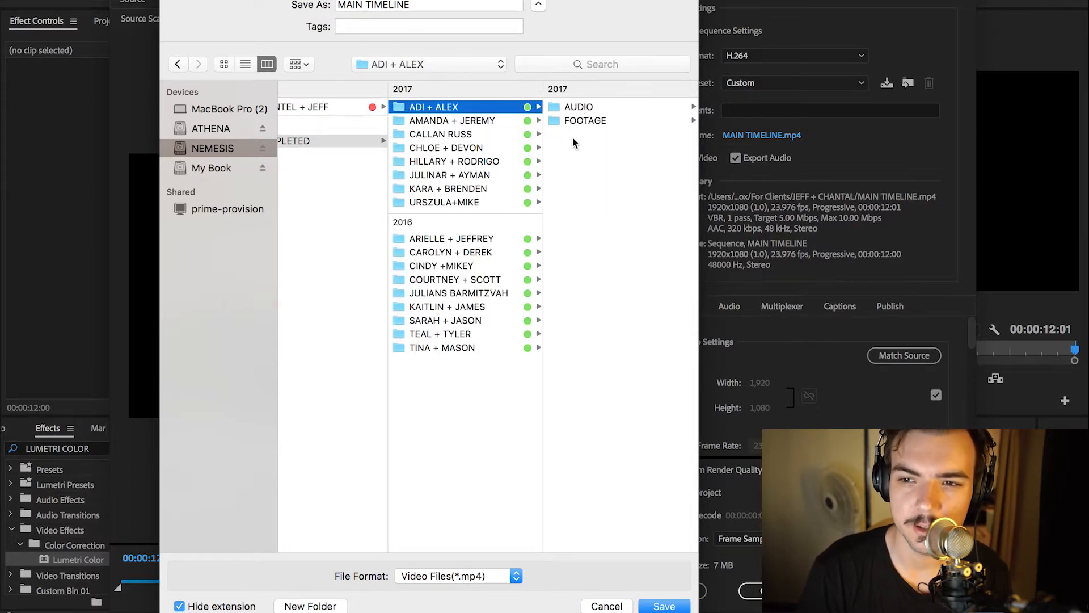
# Step: Create a FINAL OUT folder inside the client folder and name the export file BS RENDER
pyautogui.press('super+shift+n')
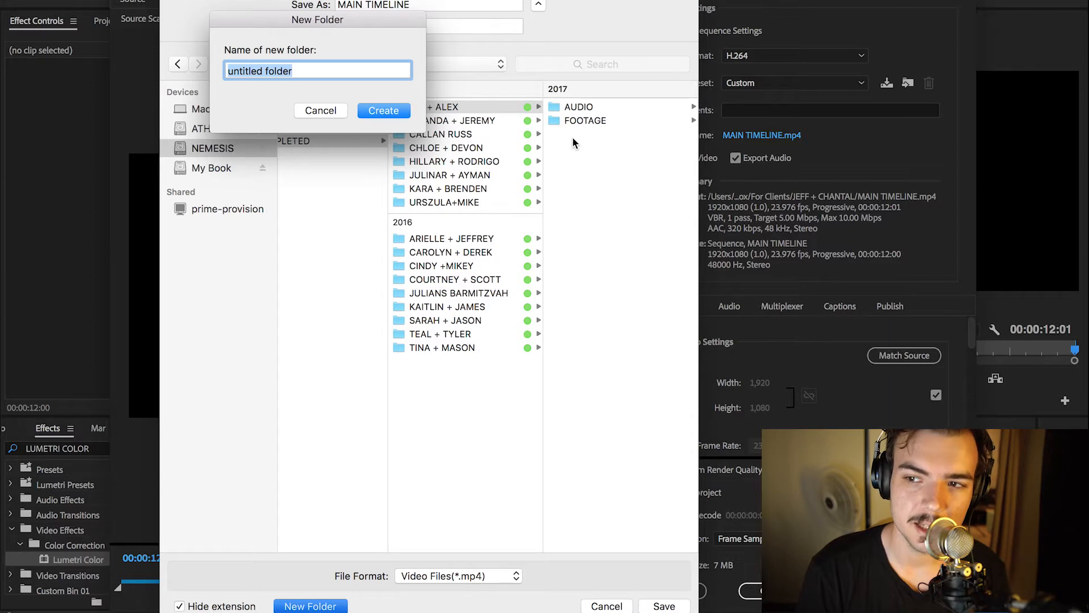
pyautogui.write('FINAL OUT')
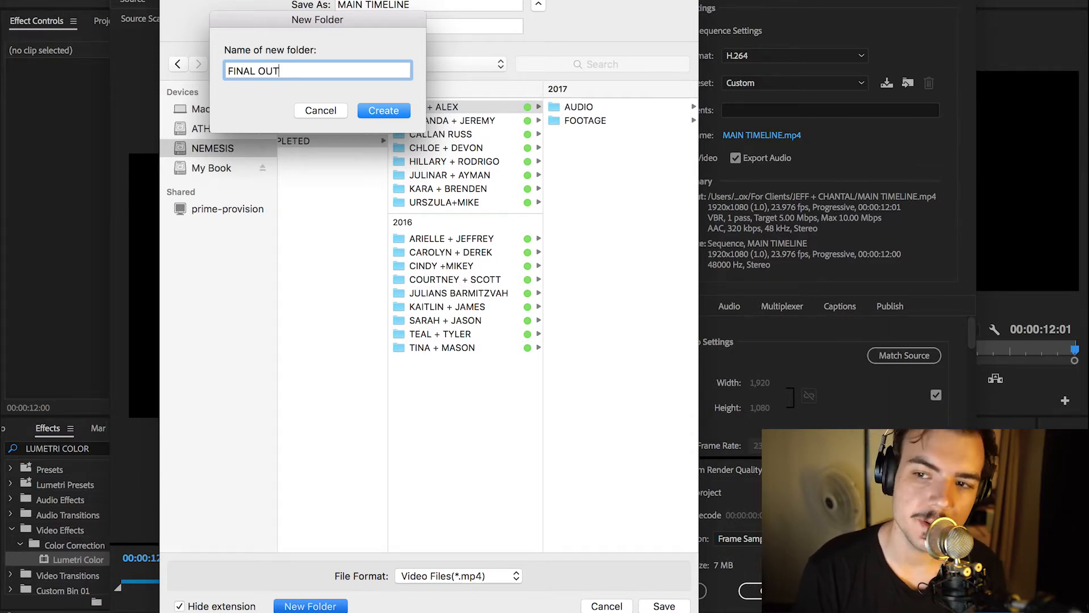
pyautogui.press('Return')
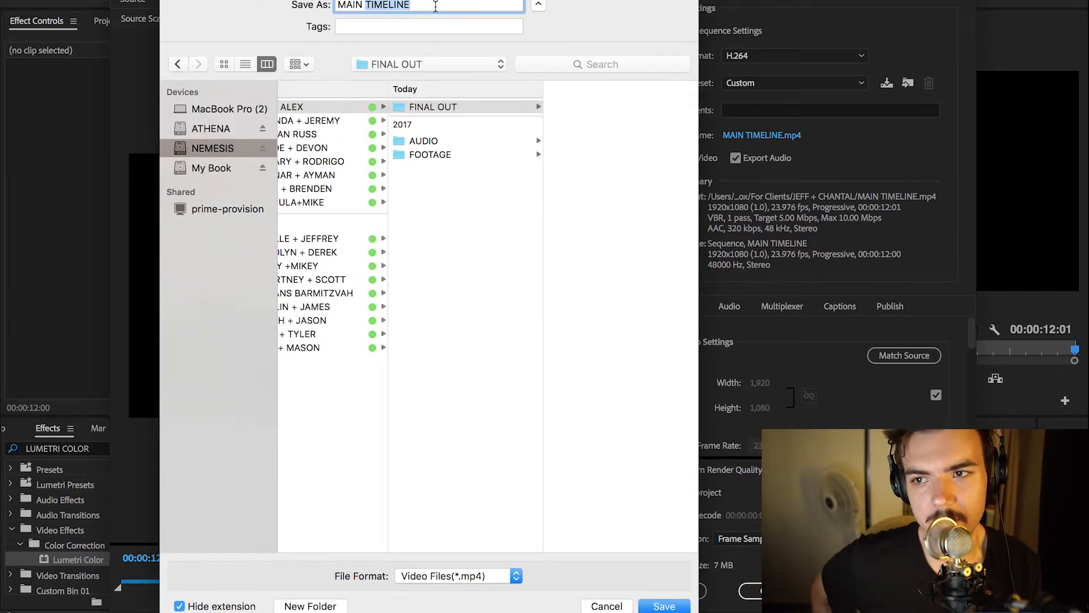
pyautogui.write('BS RENDER')
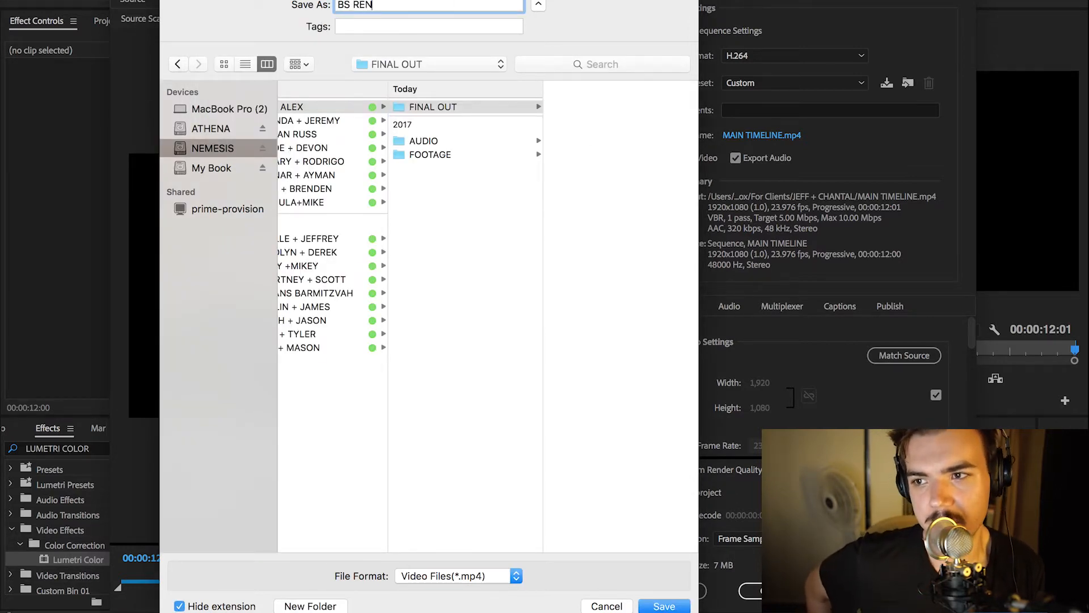